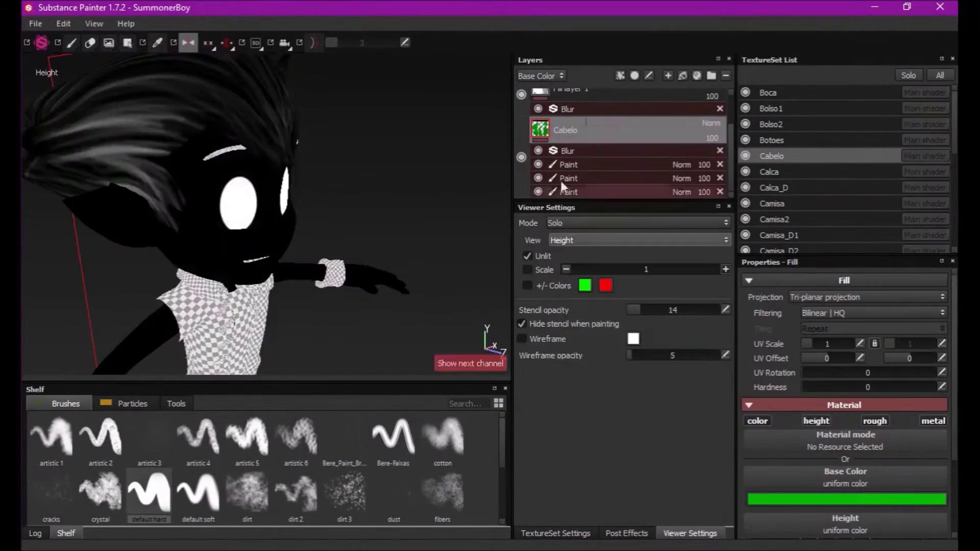
Open the Cabelo hair mask's options to apply the Cabelo_Height map to the fill's height
right_click(540, 127)
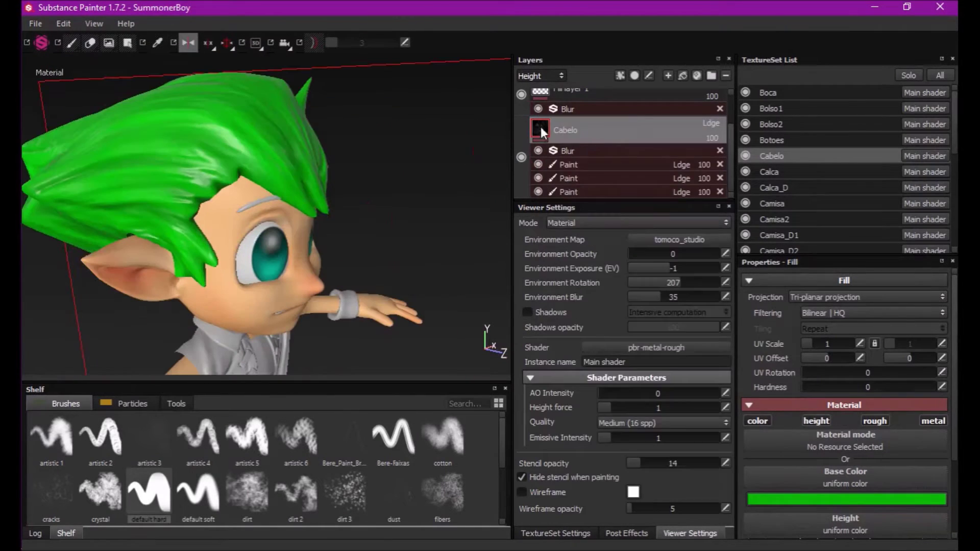
right_click(561, 129)
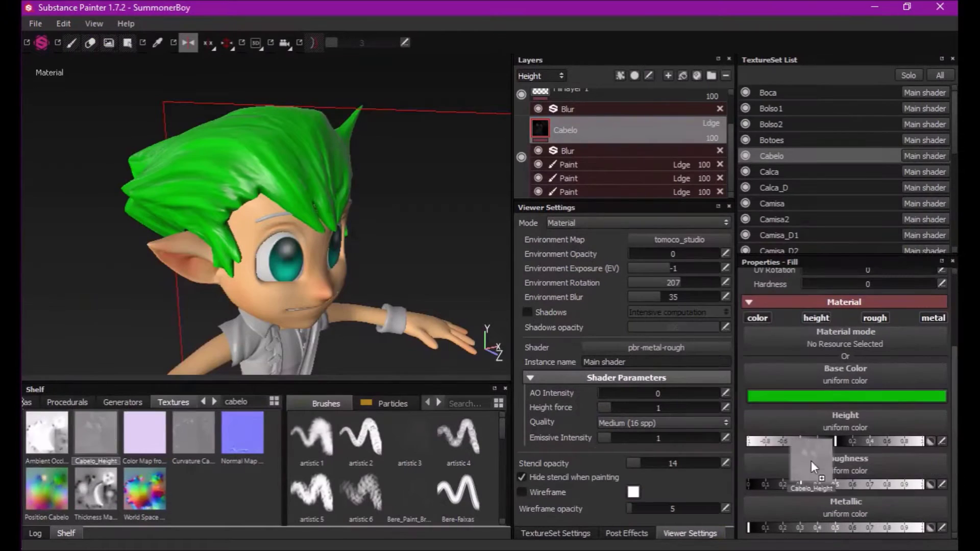
Keep Blur as the hair layer's chosen filter
left_click(626, 533)
left_click(568, 150)
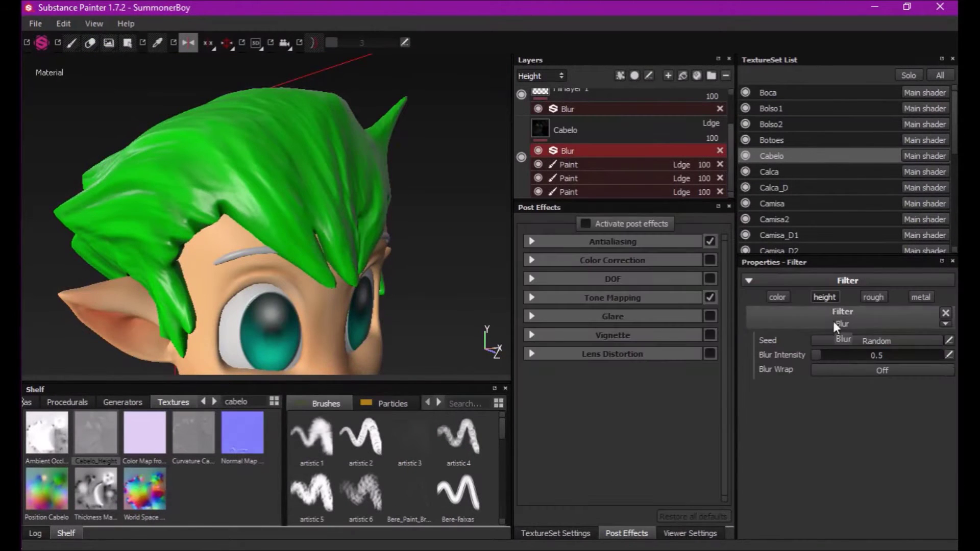
left_click(837, 312)
left_click(819, 336)
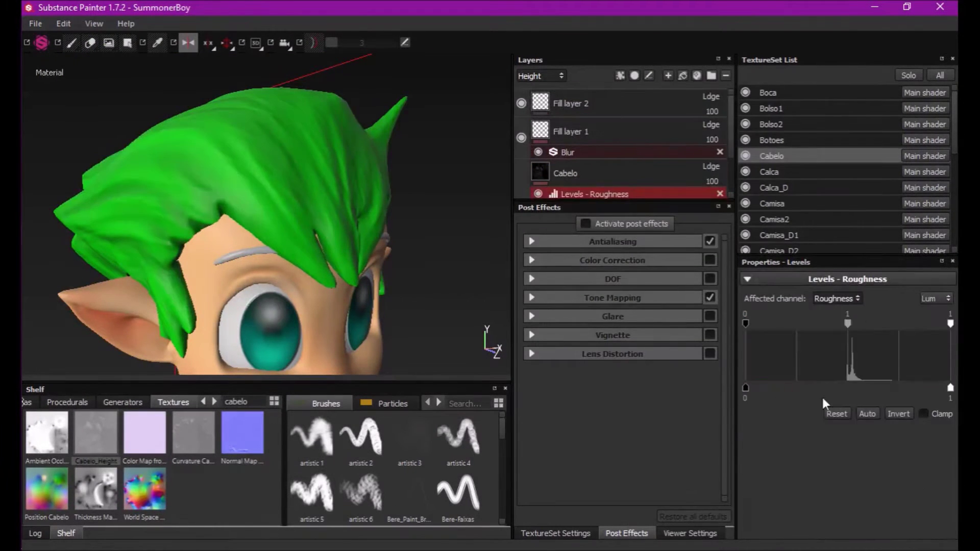
Narrow the Cabelo layer's Levels roughness range toward 0.45–0.65 for shinier hair
left_click(565, 173)
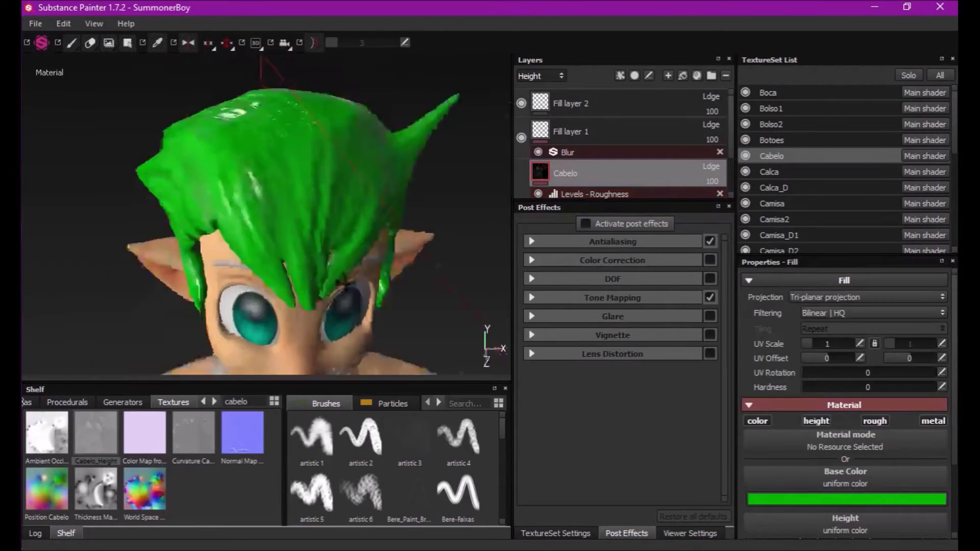
key("c")
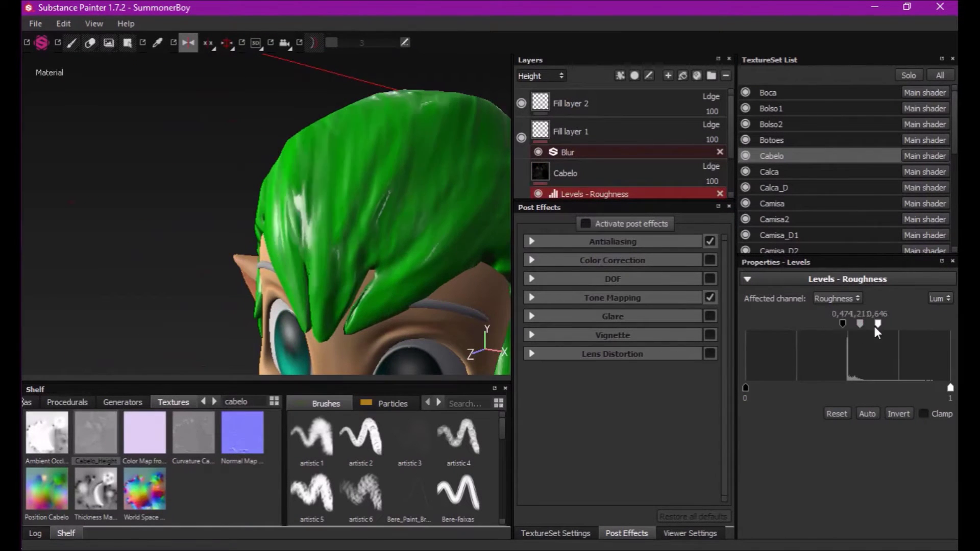
left_click_drag(837, 388, 905, 388)
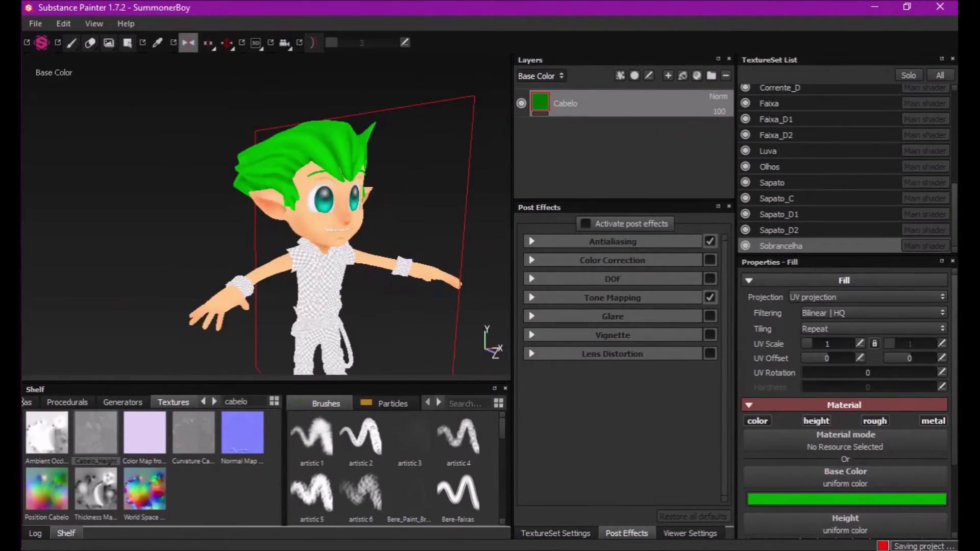
Show 3D and UV views side by side and add a red fill layer to the mouth
key("F1")
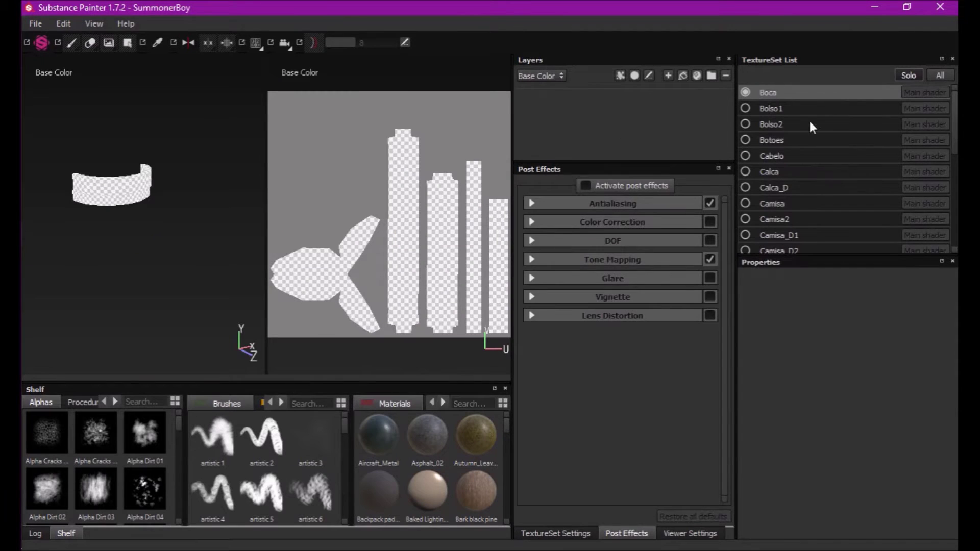
left_click(560, 532)
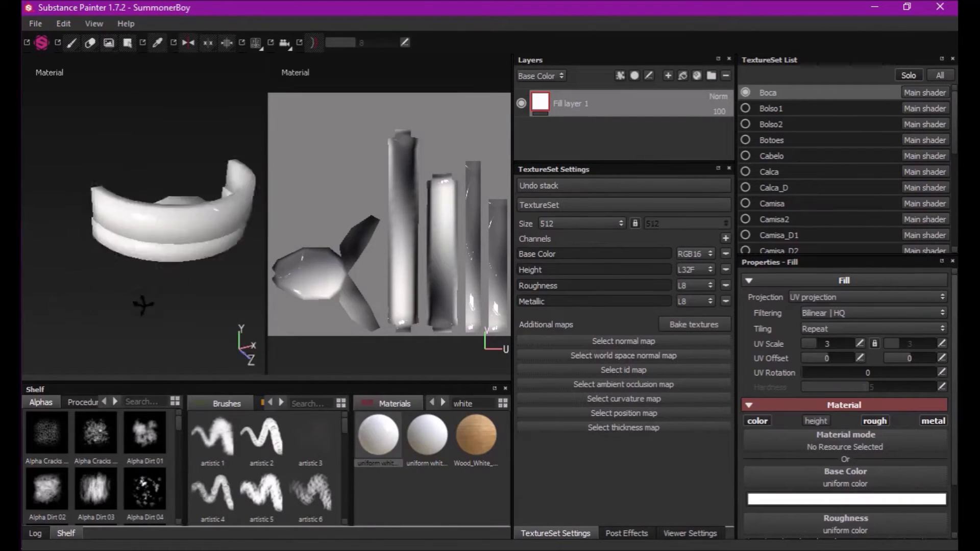
mouse_move(217, 254)
left_mouse_down("alt")
mouse_move(164, 280)
mouse_move(153, 262)
mouse_move(175, 263)
left_mouse_up("alt")
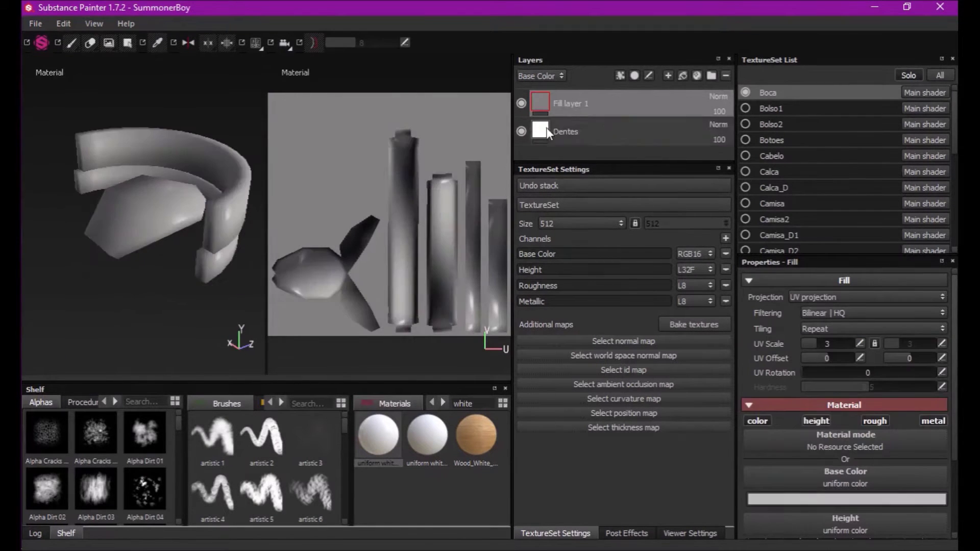
left_click(846, 498)
left_click(863, 411)
Hide the red fill with a black mask and polygon-fill it onto the tongue
left_click_drag(216, 301, 205, 286, "alt")
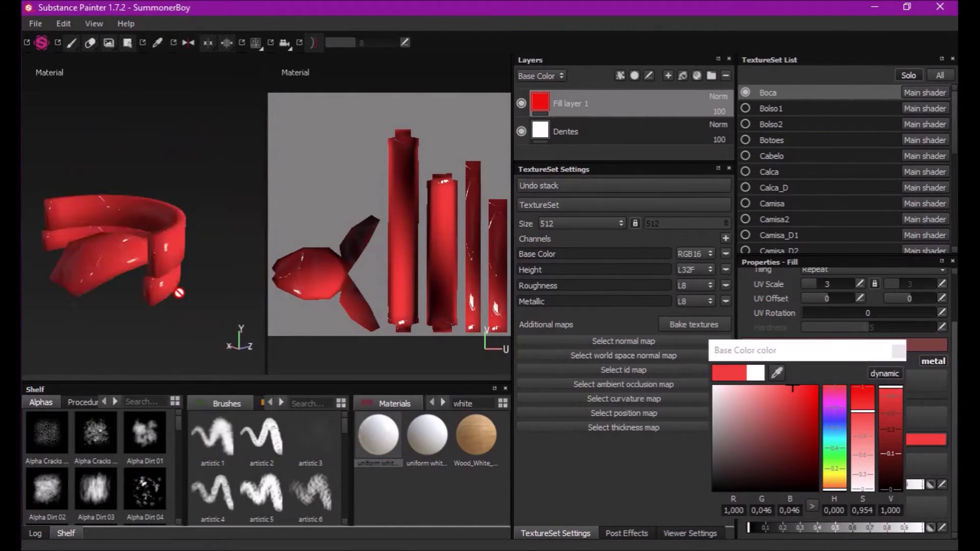
left_click(543, 130)
key("4")
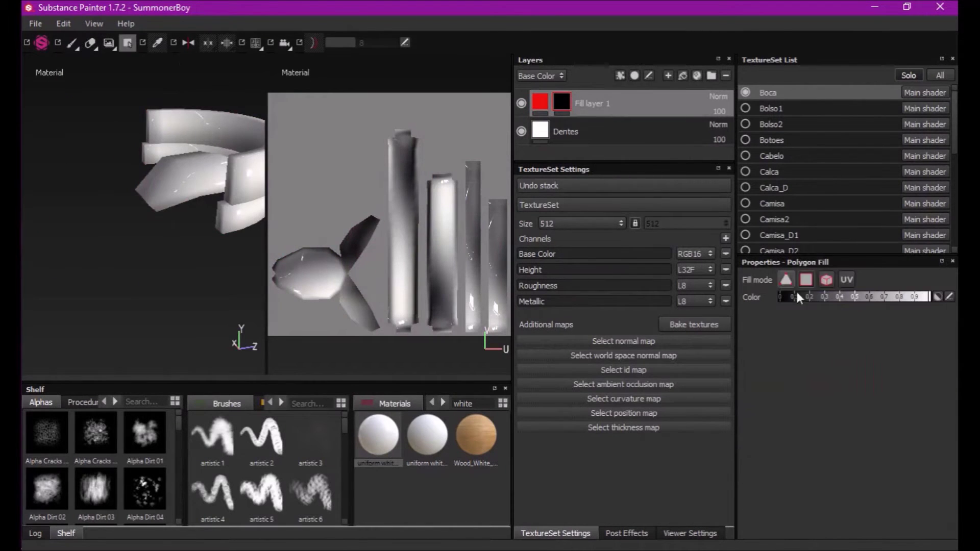
left_click(184, 256)
Return to the full material view and select the Dentes teeth layer
key("1")
key("c")
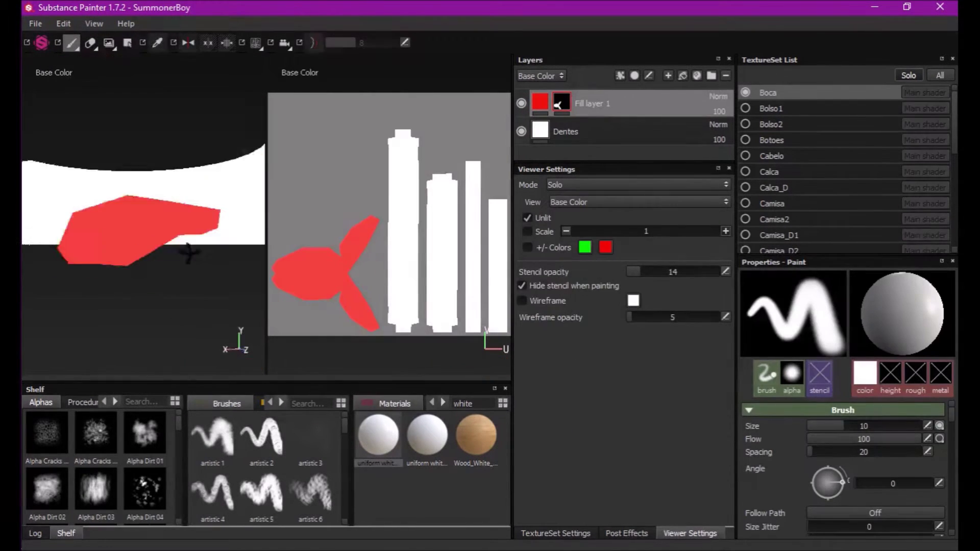
key("m")
left_click(587, 131)
key("c")
left_click(847, 499)
left_click(699, 213)
Add a paint layer on Dentes and paint dark symmetrical shading onto the teeth
left_click(188, 45)
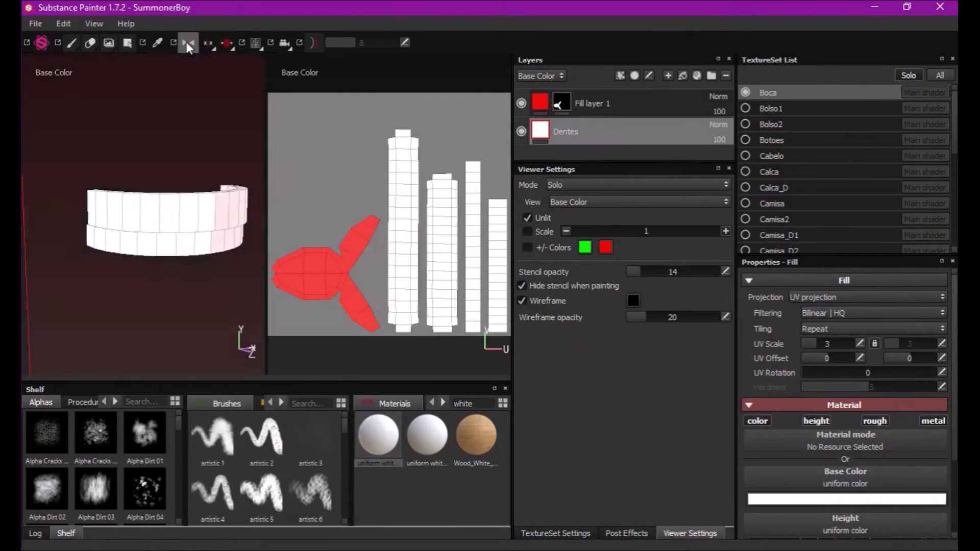
key("1")
left_click(864, 374)
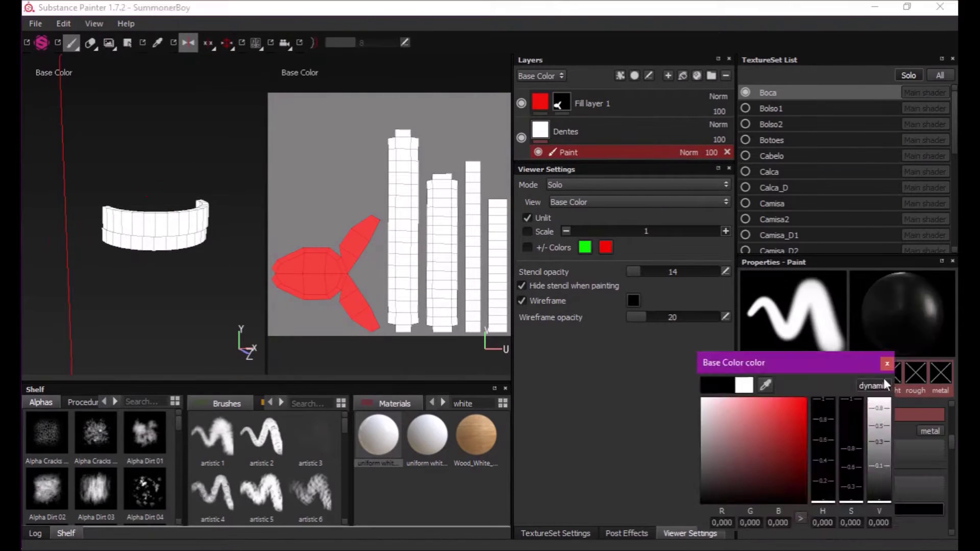
key("Escape")
scroll(124, 298, "up", 3)
left_click_drag(154, 224, 128, 240)
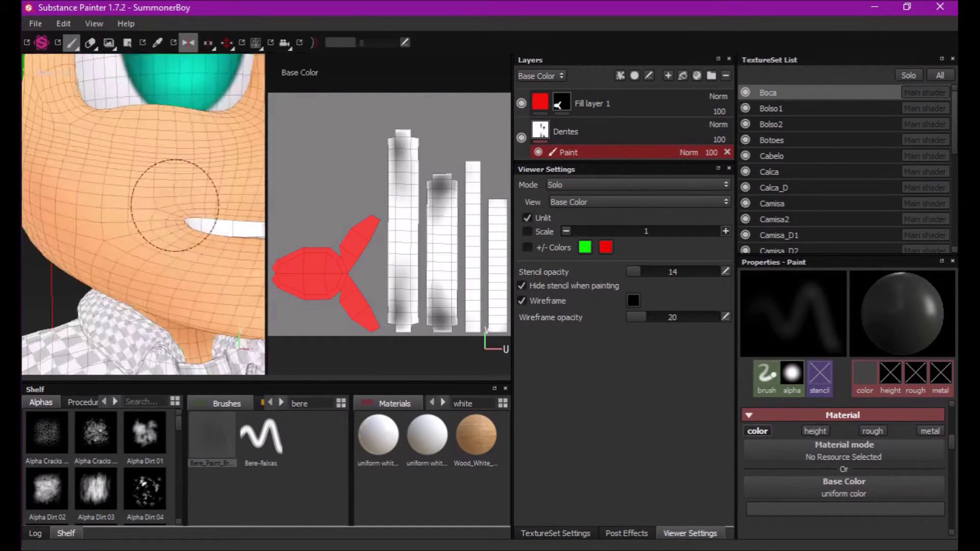
Erase excess dark paint from the teeth strips with a texture-sized, UV-aligned eraser
left_click(90, 43)
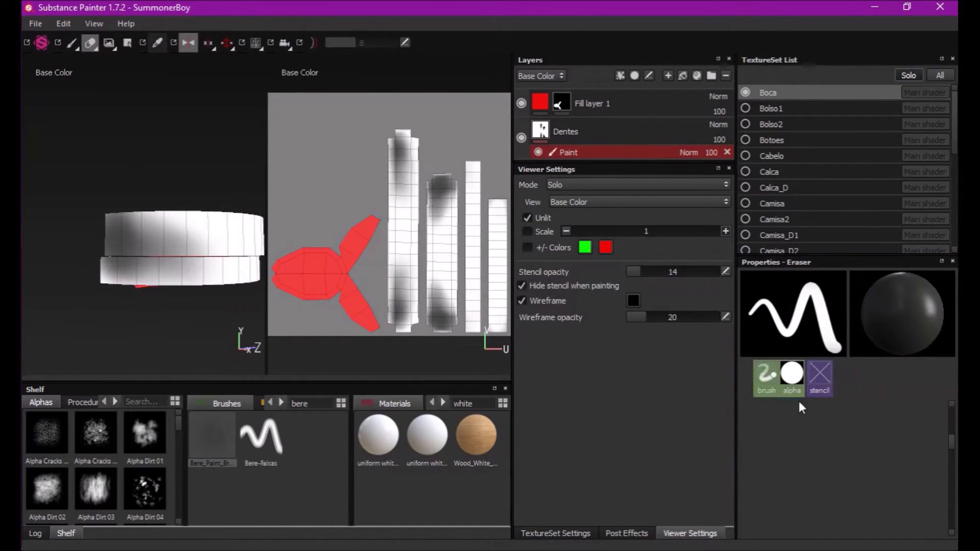
left_click(872, 478)
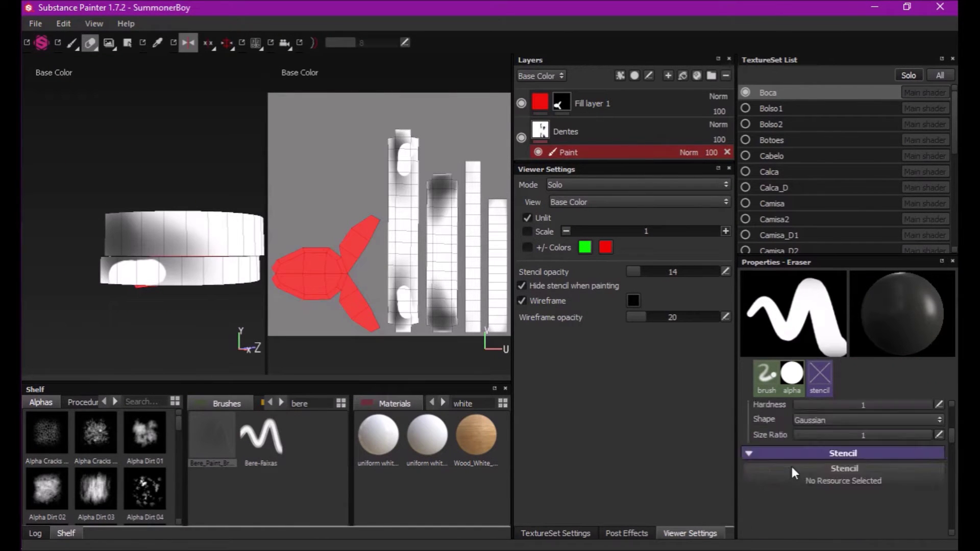
left_click_drag(381, 198, 392, 152)
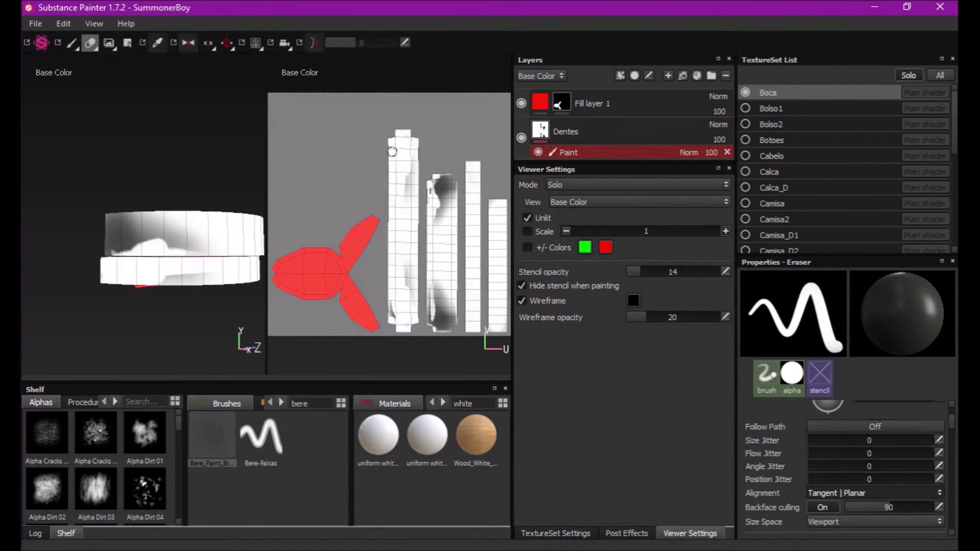
left_click(873, 493)
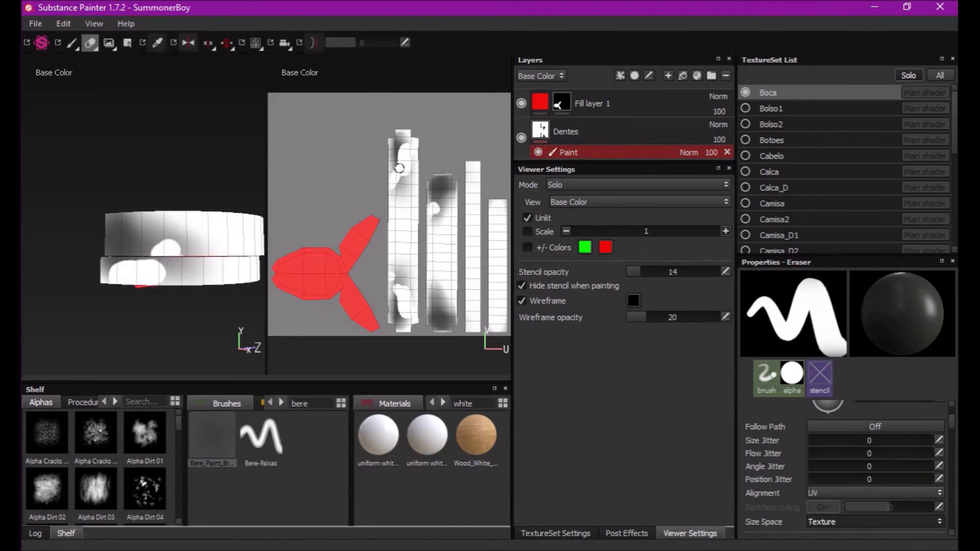
key("F3")
key("1")
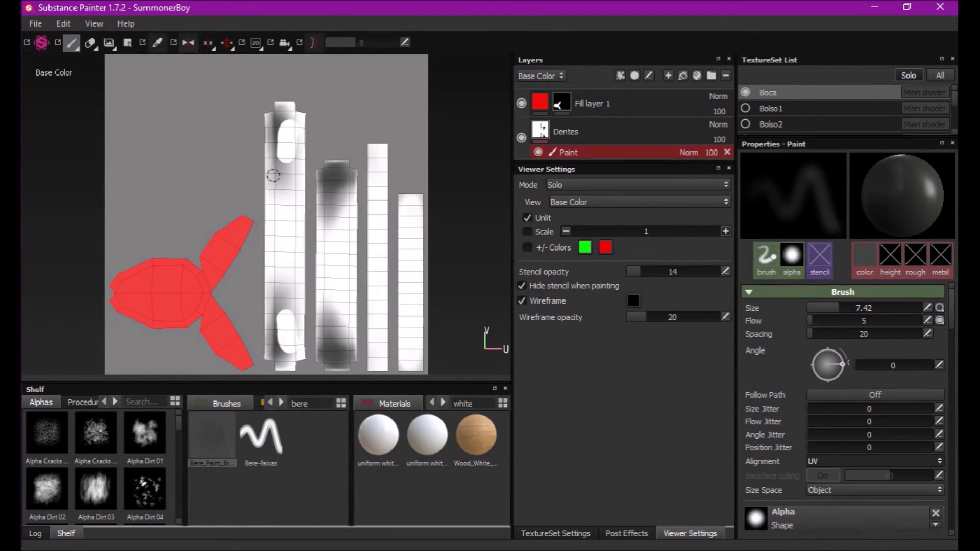
key("F2")
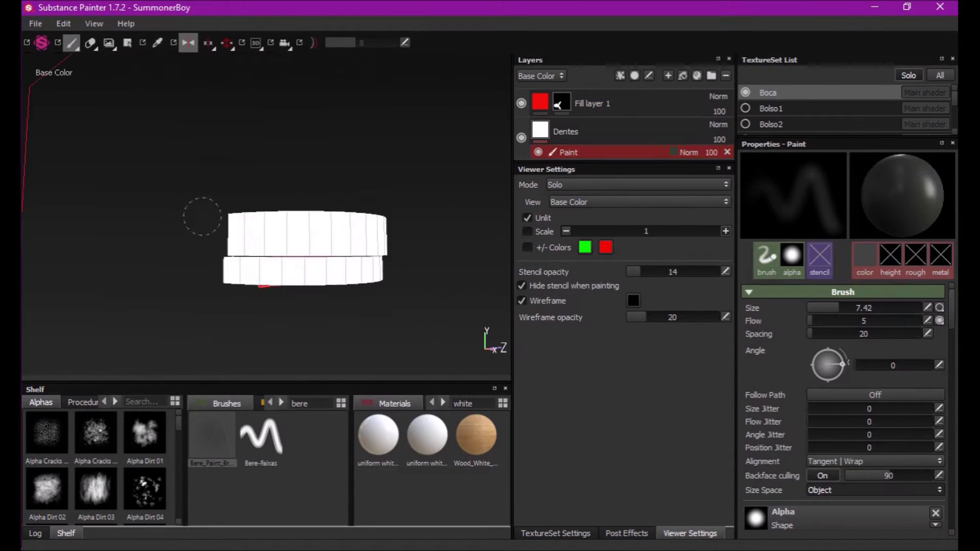
Review the teeth shading on the isolated mouth parts and on the whole character
left_click_drag(201, 219, 207, 171, "alt")
left_click(909, 75)
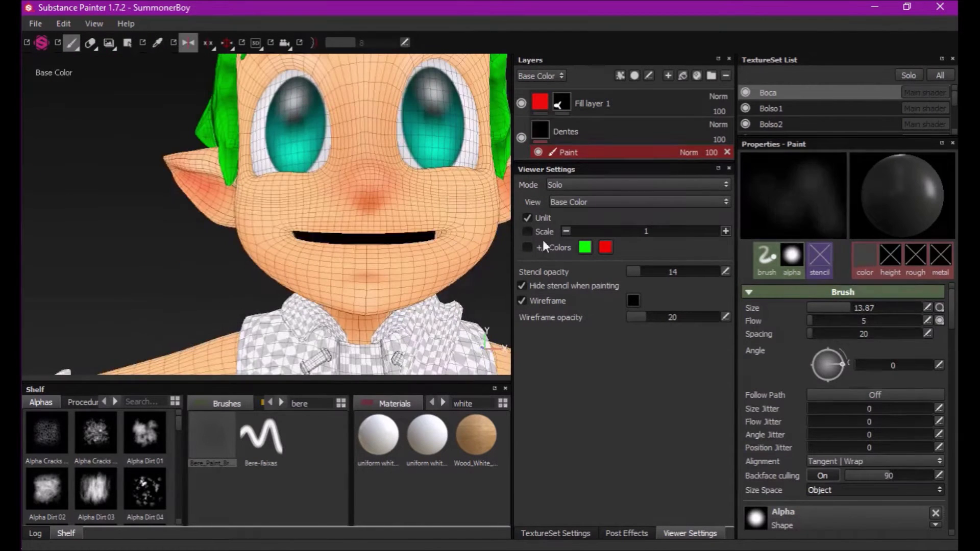
left_click(908, 75)
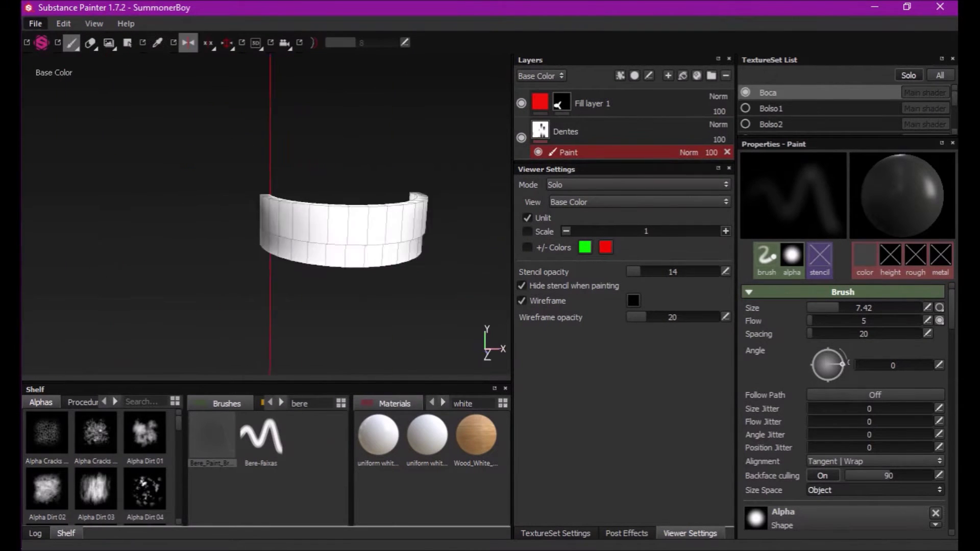
left_click(940, 75)
left_click(909, 75)
mouse_move(300, 234)
left_mouse_down("alt")
mouse_move(399, 267)
mouse_move(288, 268)
left_mouse_up("alt")
key("l")
scroll(830, 499, "down", 5)
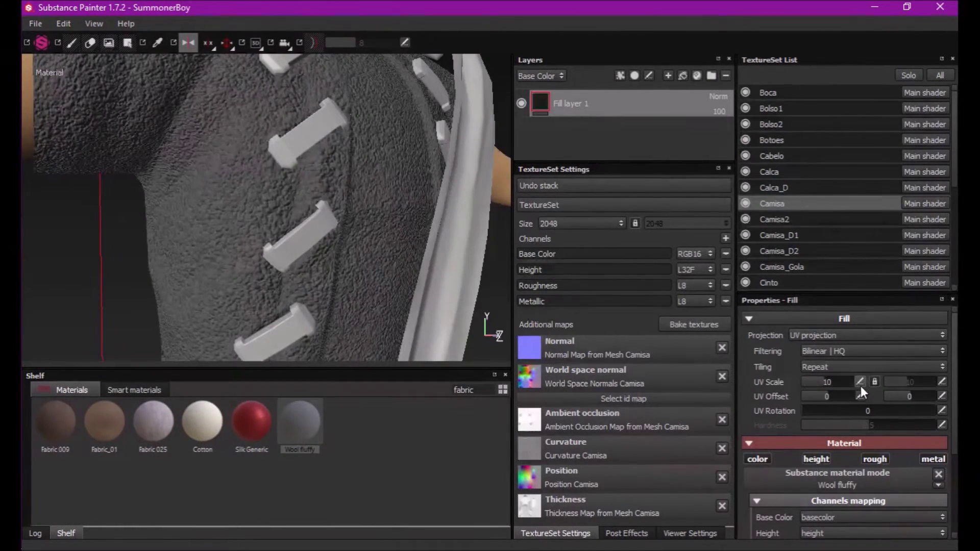
Try Fabric 009 and Cotton on the shirt, settling on Fabric 025
left_click(202, 421)
left_click(153, 421)
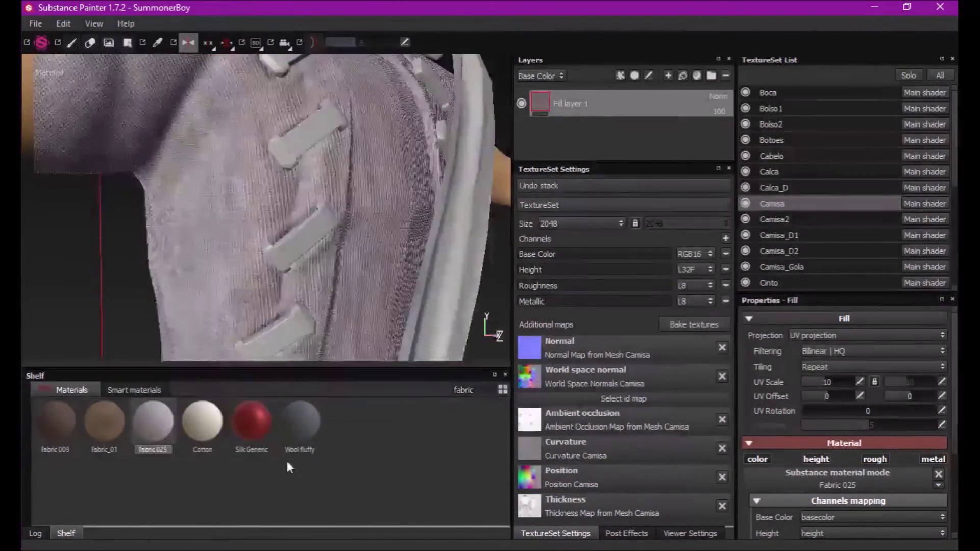
left_click(104, 421)
left_click_drag(55, 421, 194, 219)
left_click_drag(202, 421, 269, 189)
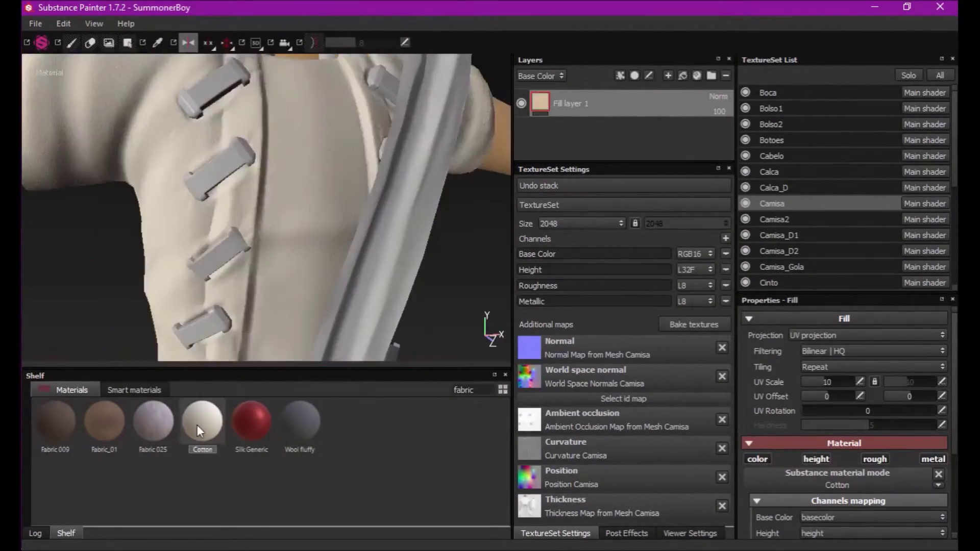
left_click_drag(153, 421, 335, 221)
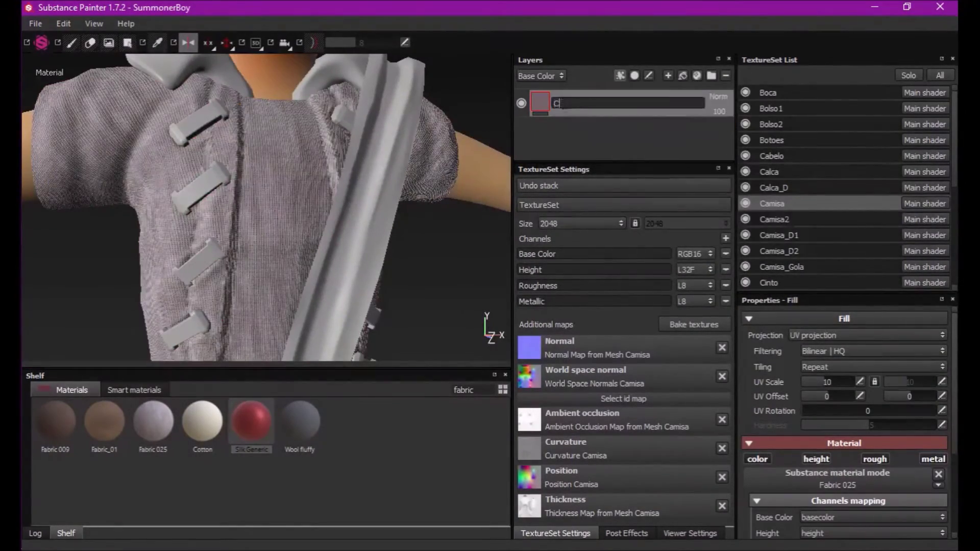
Add a Levels effect to the Camisa layer while inspecting the shirt buttons
scroll(227, 215, "down", 5)
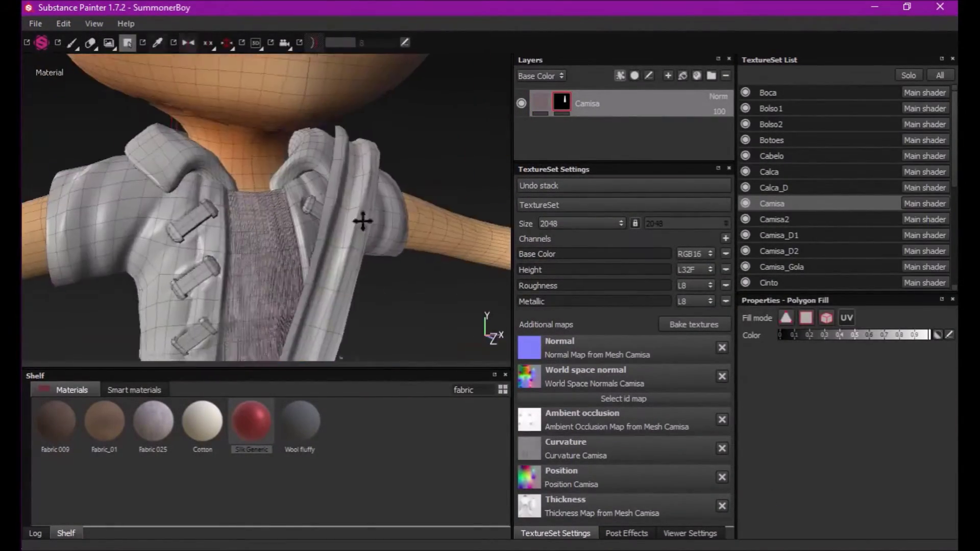
left_click_drag(361, 219, 197, 191, "alt")
scroll(222, 257, "up", 5)
mouse_move(222, 256)
left_mouse_down("alt")
mouse_move(315, 218)
mouse_move(347, 240)
mouse_move(262, 116)
left_mouse_up("alt")
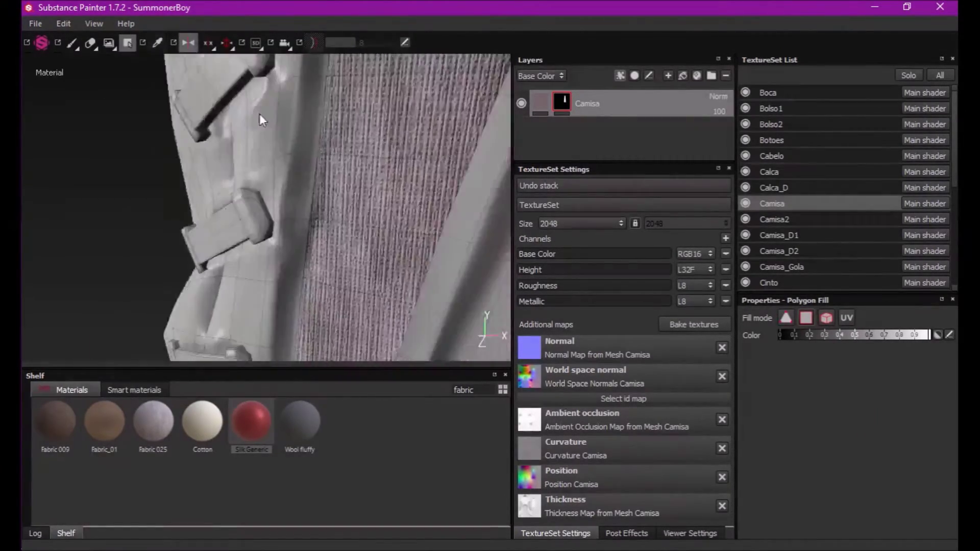
left_click(621, 75)
left_click(815, 360)
left_click_drag(265, 197, 320, 180, "alt")
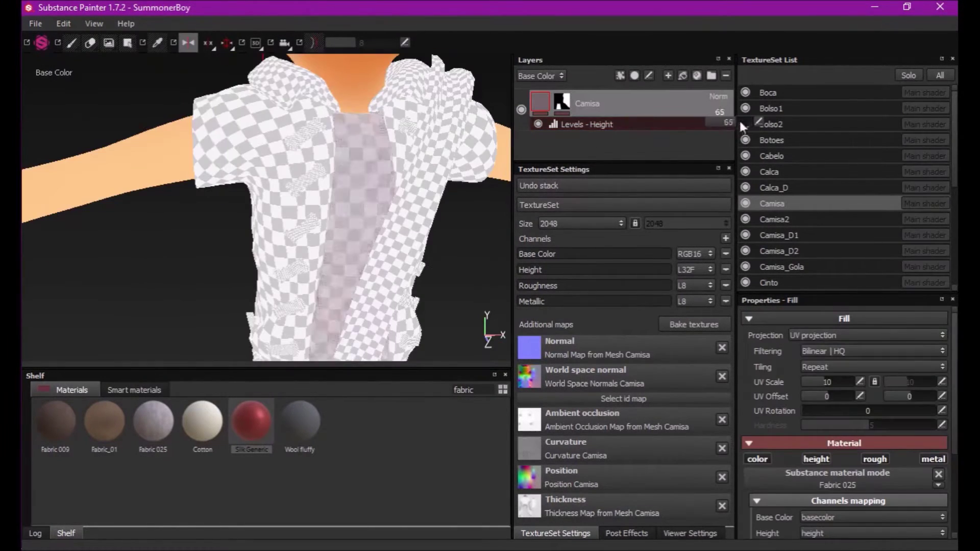
Add Paint and Fill effects to Camisa, with the fill colour set to light grey
left_click(620, 75)
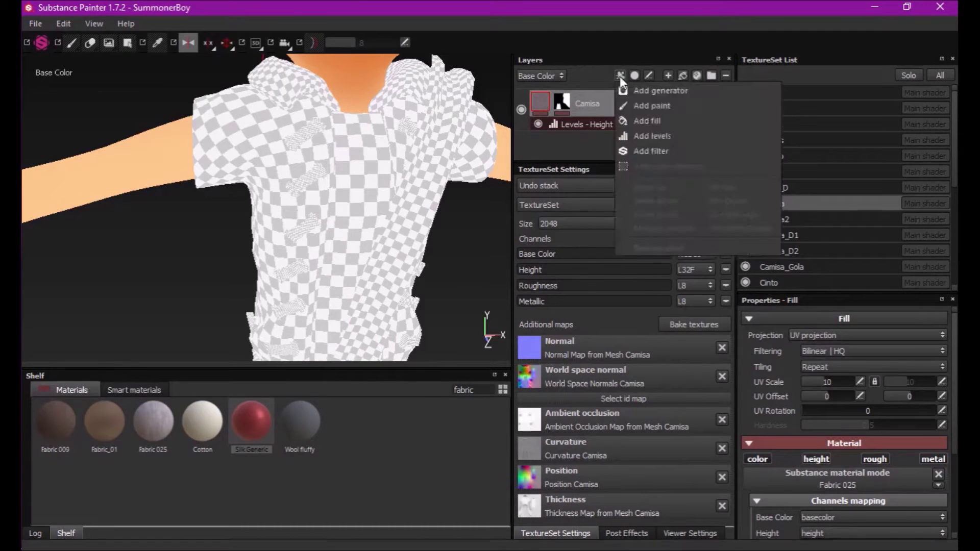
left_click(645, 101)
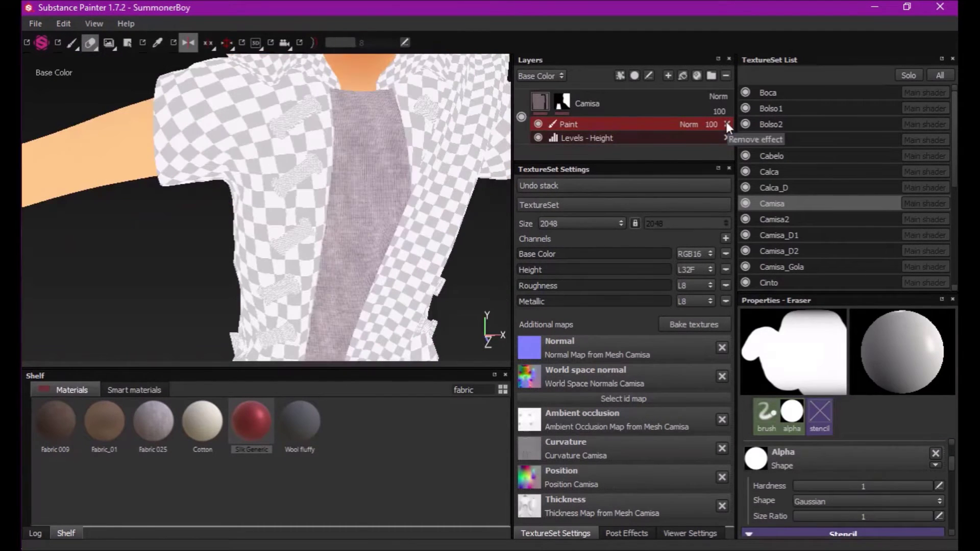
left_click(635, 76)
left_click(792, 512)
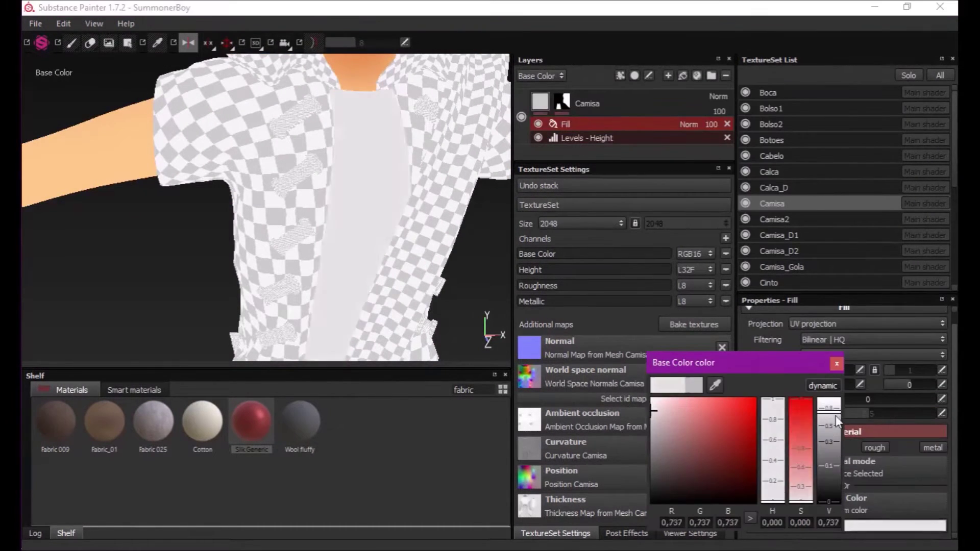
left_click(613, 124)
Shrink the brush to about 4.5, save the project, and add a new fill layer
scroll(393, 290, "down", 5)
scroll(850, 497, "up", 3)
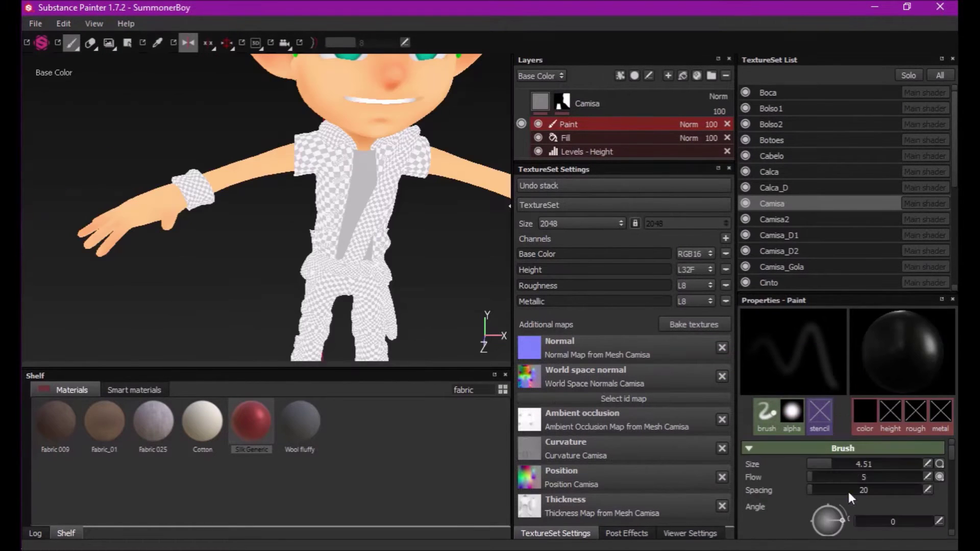
right_click_drag(346, 210, 314, 245, "ctrl")
scroll(311, 284, "up", 3)
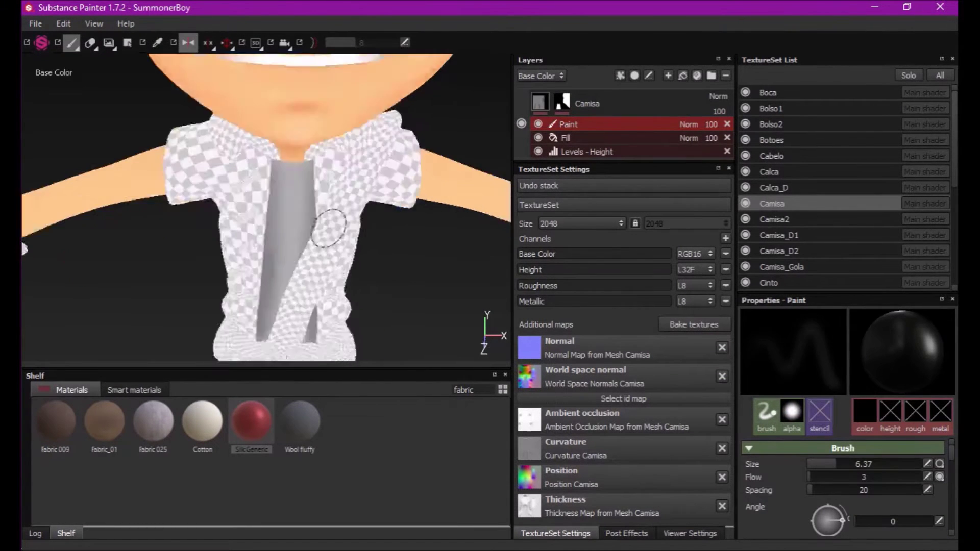
scroll(784, 501, "down", 3)
scroll(321, 263, "up", 3)
scroll(322, 263, "down", 3)
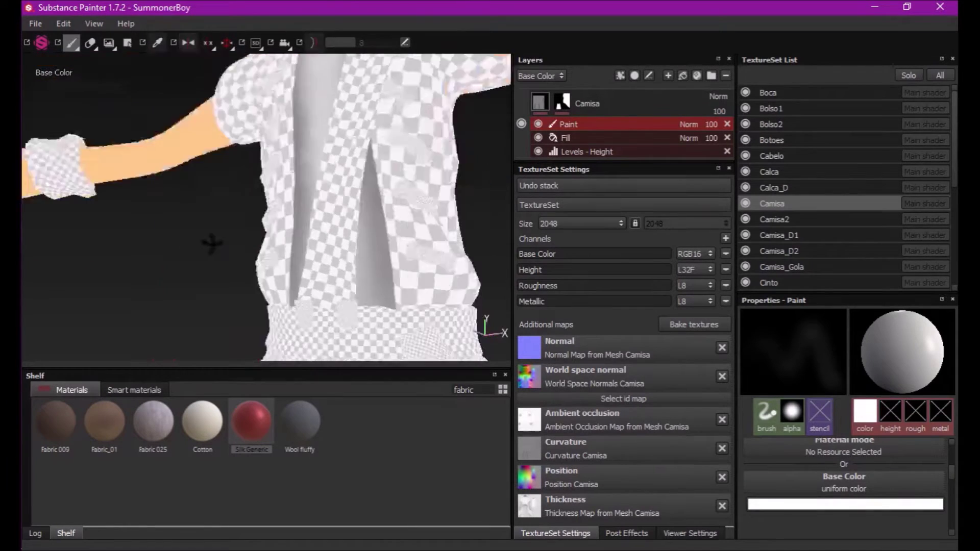
scroll(210, 240, "down", 3)
key("ctrl+s")
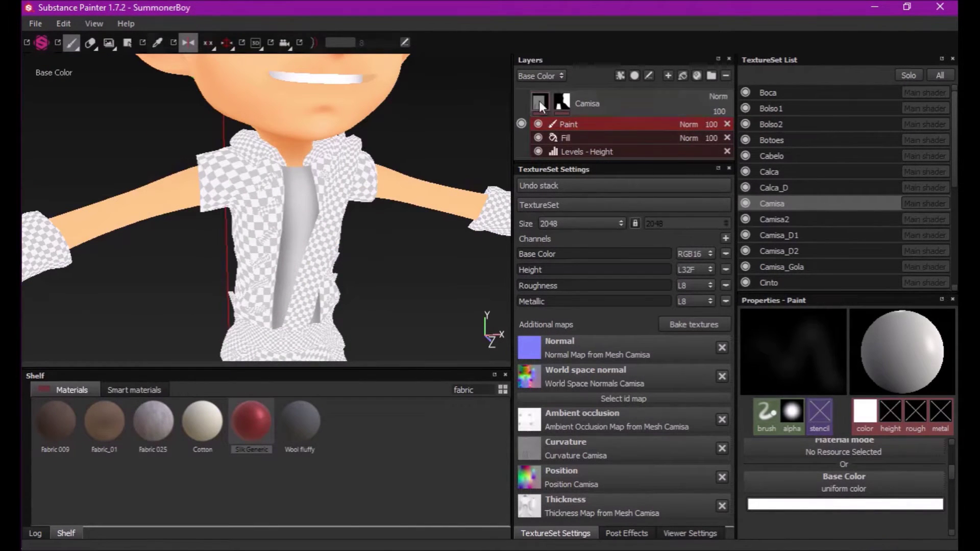
left_click(539, 100)
left_click(681, 77)
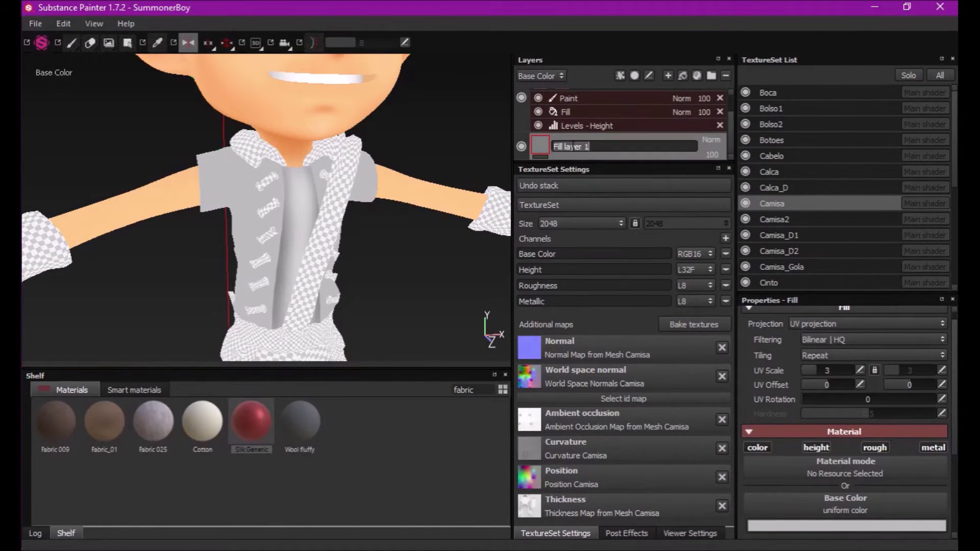
Name the new fill layer Jaqueta
type("Jaqueta")
key("Return")
scroll(265, 204, "down", 5)
scroll(863, 454, "down", 2)
Colour the Jaqueta fill orange and apply the Fabric 009 material to the jacket
left_click(846, 484)
left_click_drag(829, 396, 828, 488)
left_click(895, 352)
scroll(265, 205, "up", 5)
left_click_drag(55, 421, 323, 270)
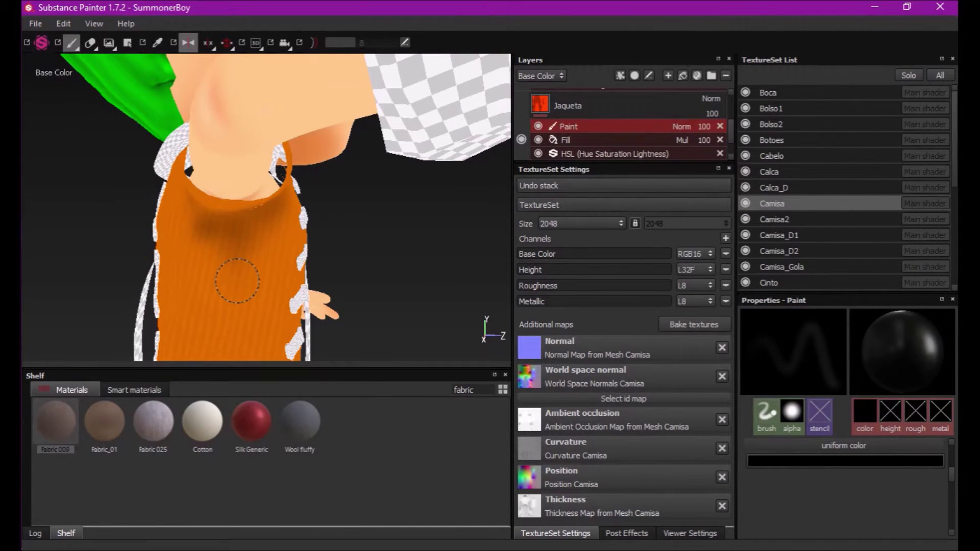
Switch to erasing and view the orange jacket from the side in split 3D/UV views
left_click_drag(237, 281, 376, 256, "alt")
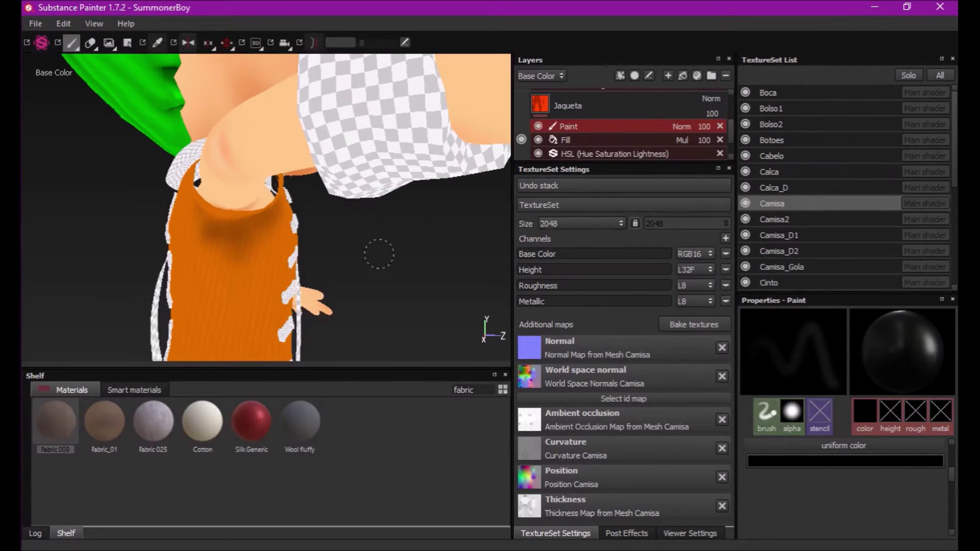
key("e")
key("F1")
left_click_drag(278, 214, 137, 170, "alt")
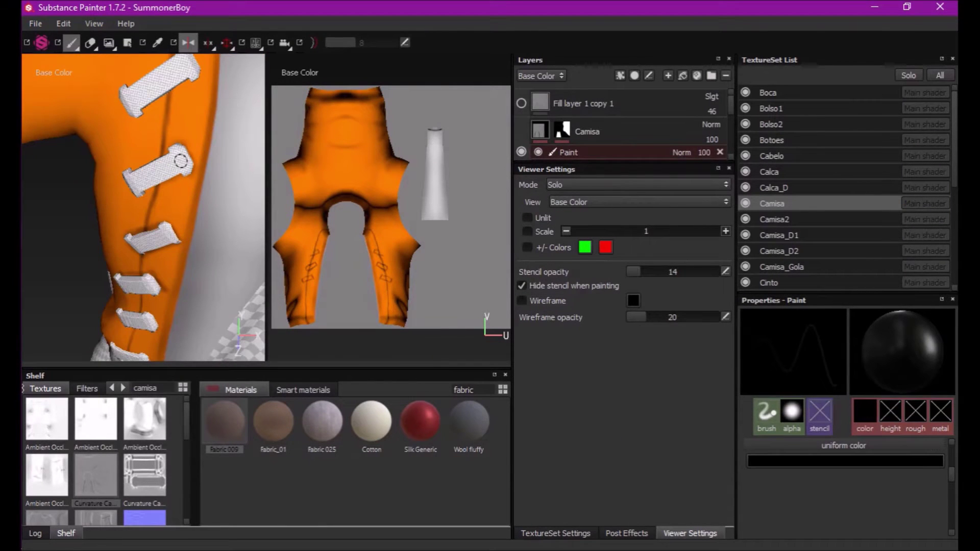
Erase stray dark patches around the jacket's button loops in the unlit view
left_click_drag(181, 161, 146, 190, "alt")
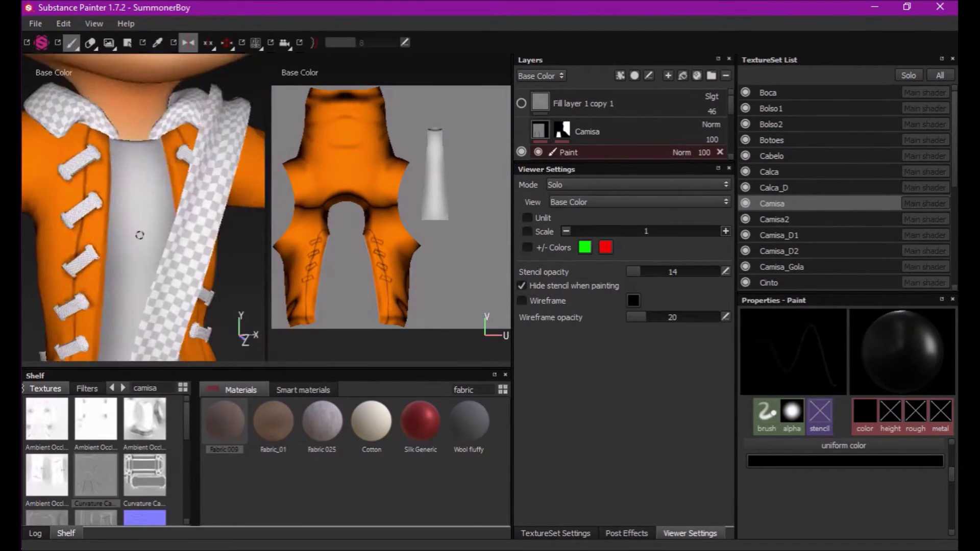
scroll(168, 230, "up", 6)
key("e")
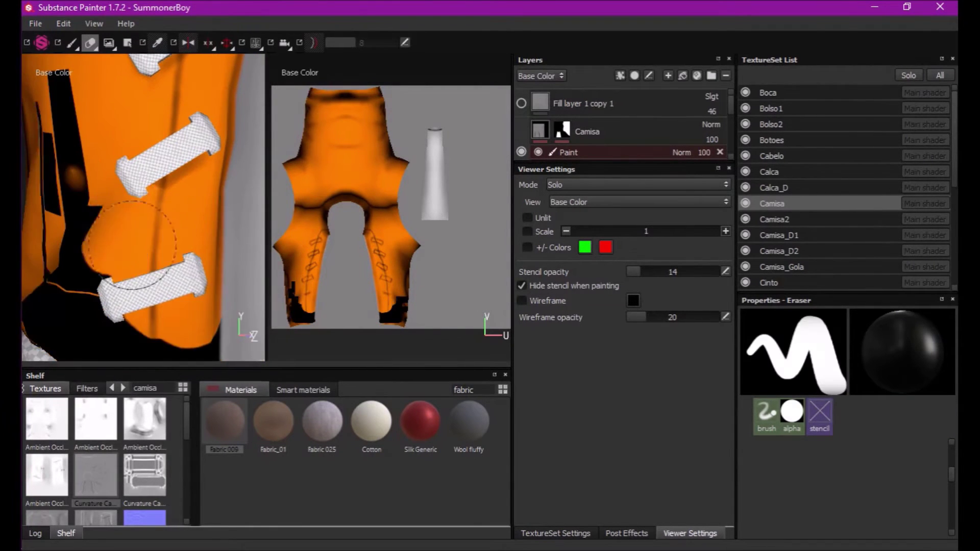
left_click_drag(132, 244, 243, 255, "alt")
key("l")
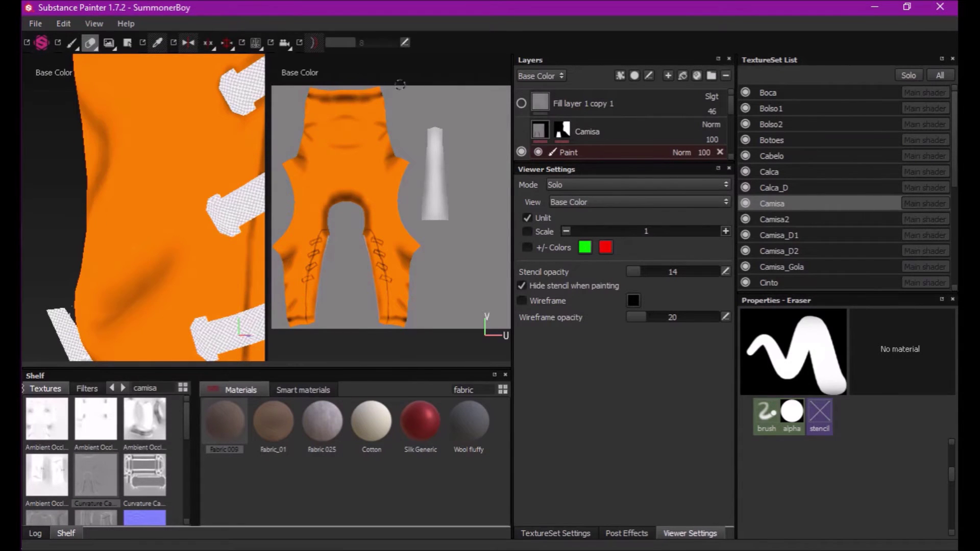
key("1")
mouse_move(400, 84)
left_mouse_down("alt")
mouse_move(160, 238)
mouse_move(128, 214)
left_mouse_up("alt")
Add a Levels adjustment to the Camisa layer's mask and choose its affected channel
left_click(587, 104)
key("m")
left_click(613, 131)
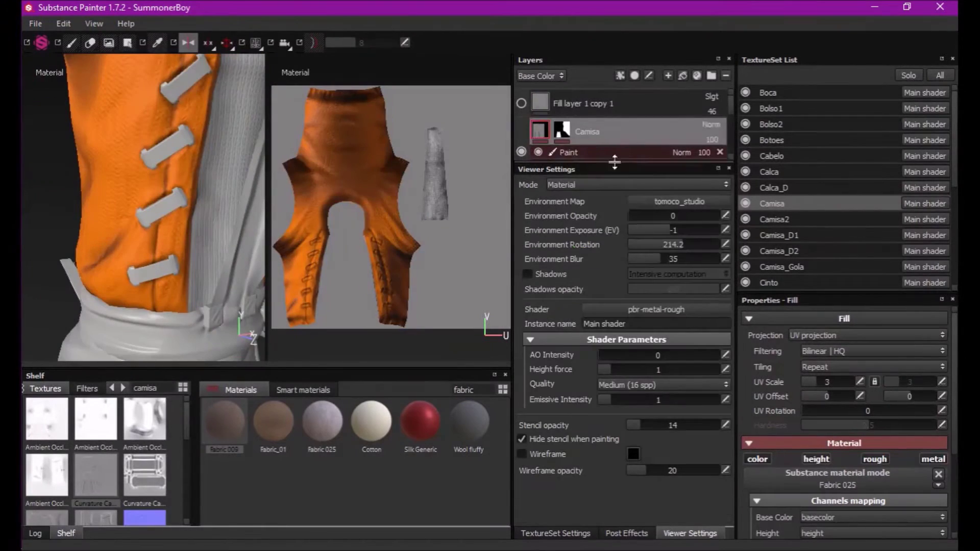
left_click_drag(614, 162, 614, 242)
left_click(648, 76)
left_click(664, 133)
left_click(837, 336)
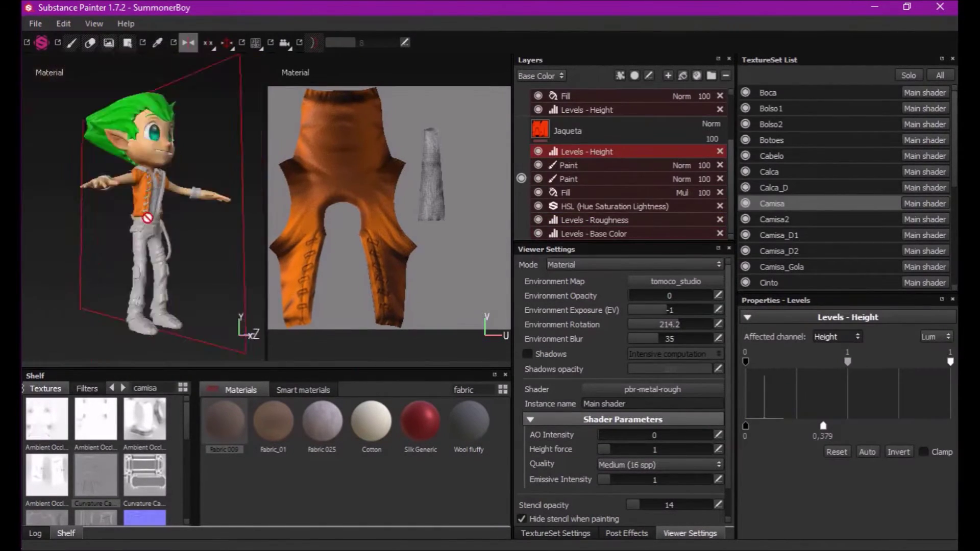
left_click(567, 131)
Open the fill copy's blend modes and turn on mirrored painting for the jacket
key("m")
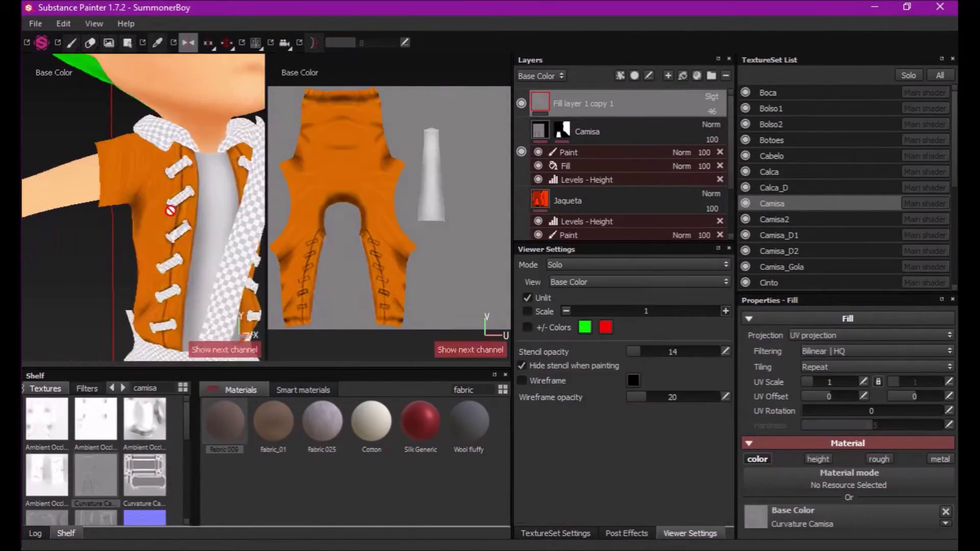
key("m")
left_click(712, 97)
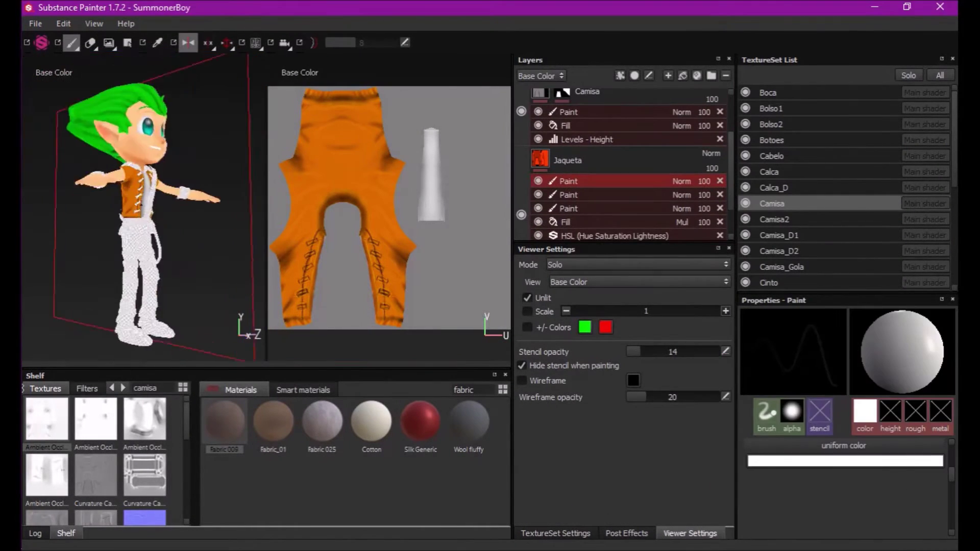
scroll(149, 289, "up", 3)
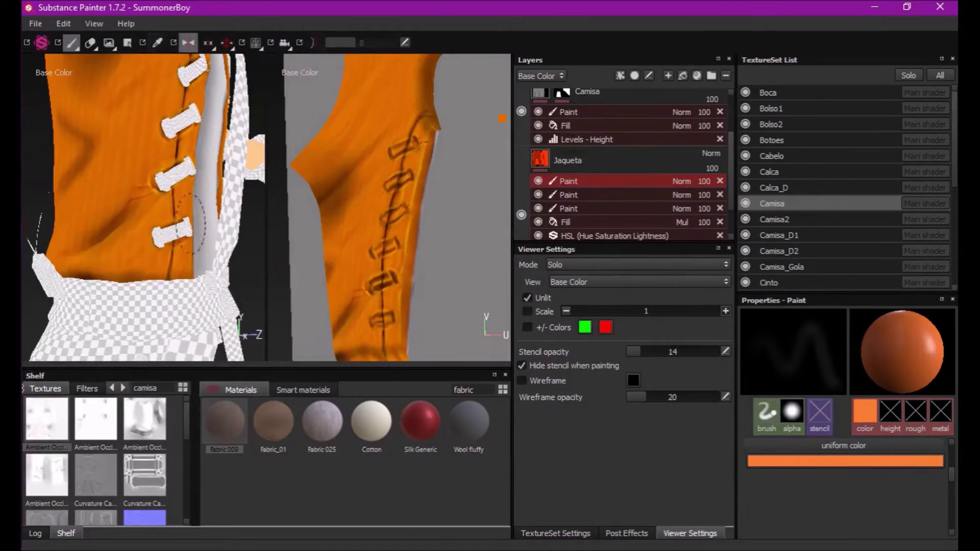
scroll(149, 288, "up", 2)
key("l")
scroll(149, 288, "up", 2)
scroll(149, 288, "down", 2)
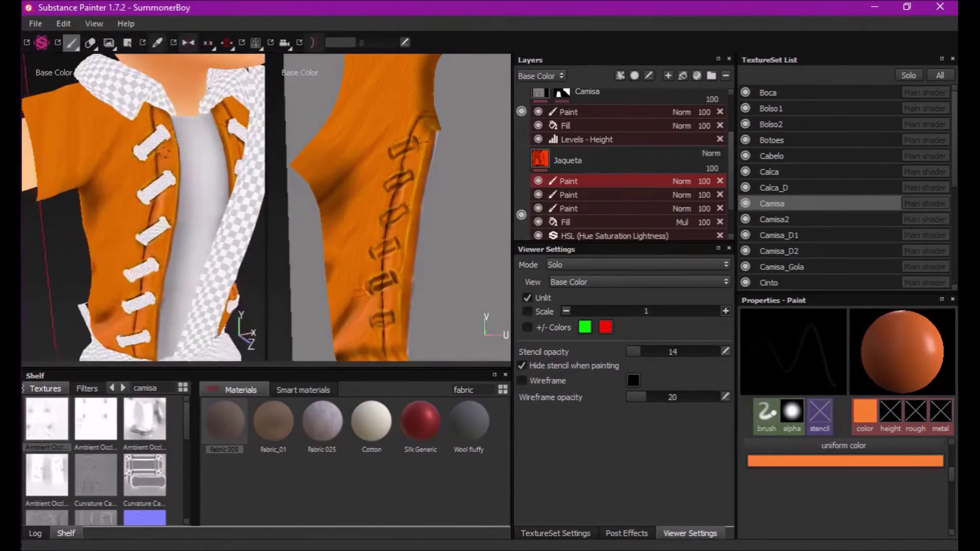
scroll(157, 191, "down", 1)
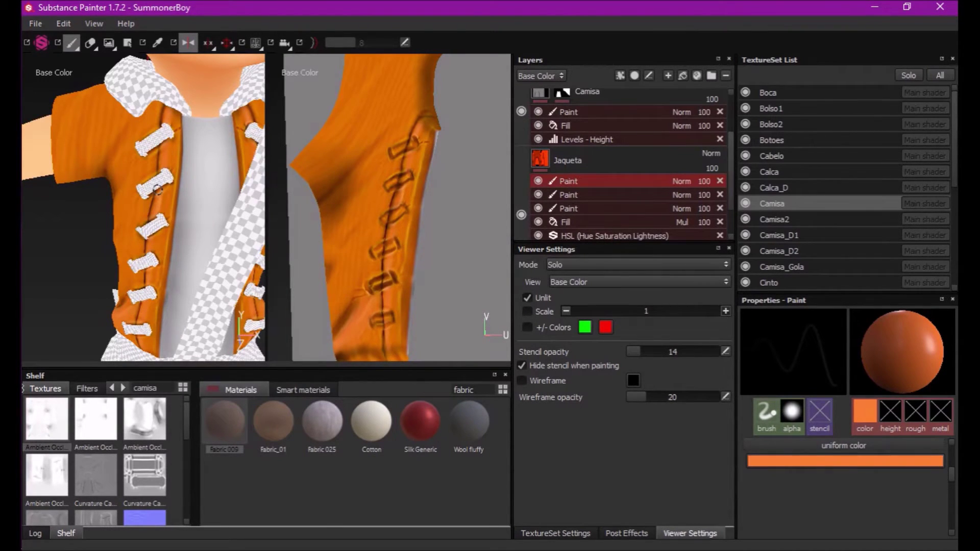
Check the jacket's back, shoulder and collar across material, base colour and UV views
left_click_drag(157, 190, 173, 206, "alt")
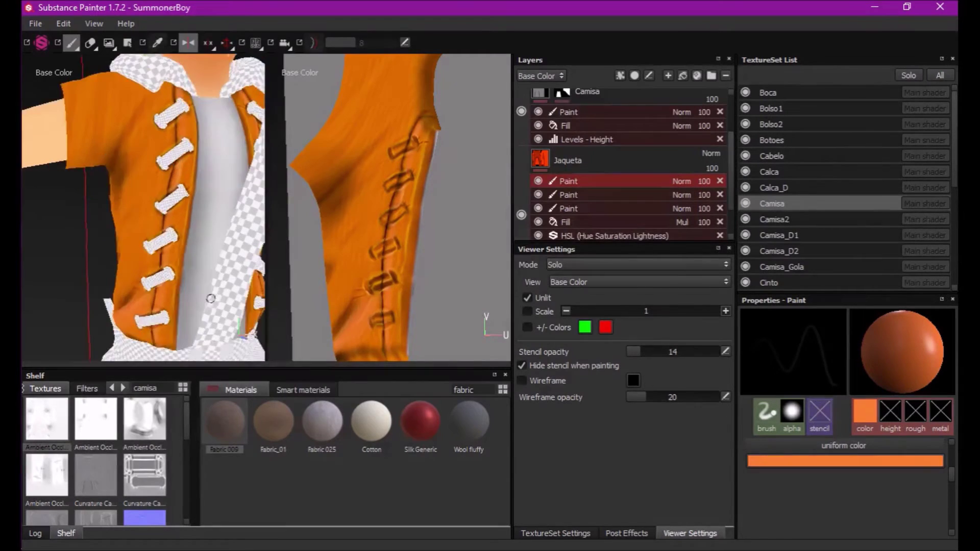
key("m")
key("F3")
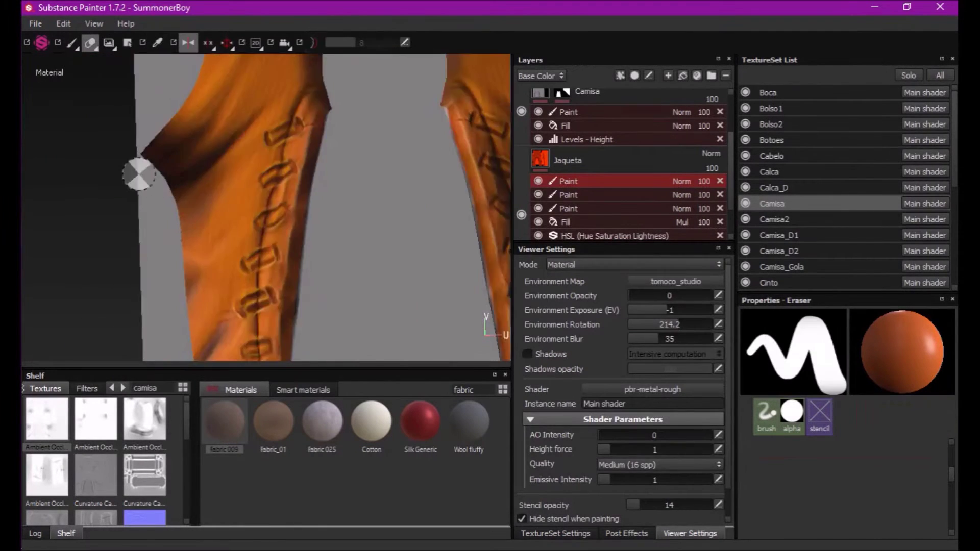
key("m")
key("F1")
mouse_move(152, 205)
left_mouse_down("alt")
mouse_move(197, 201)
mouse_move(165, 174)
left_mouse_up("alt")
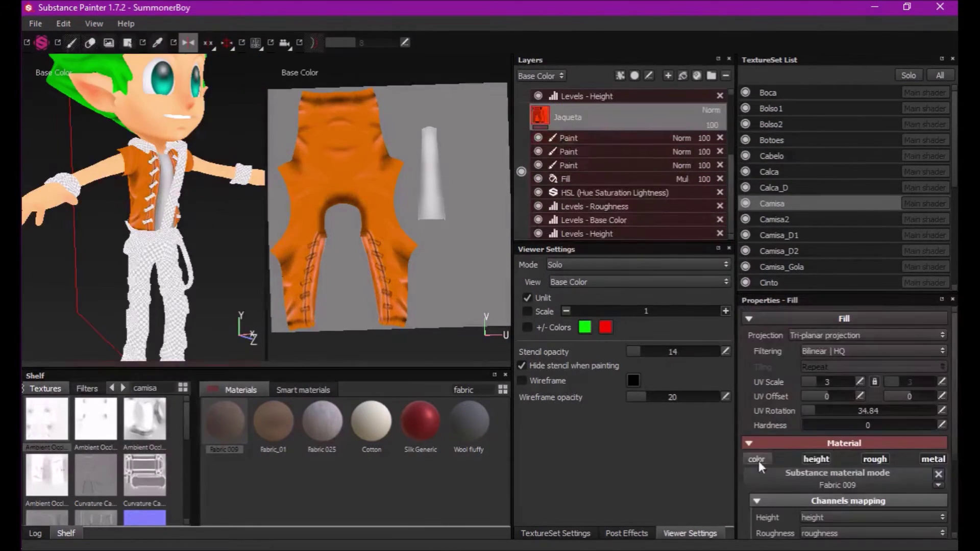
Orbit around the jacket to the shirt front, then save the project
scroll(249, 216, "up", 5)
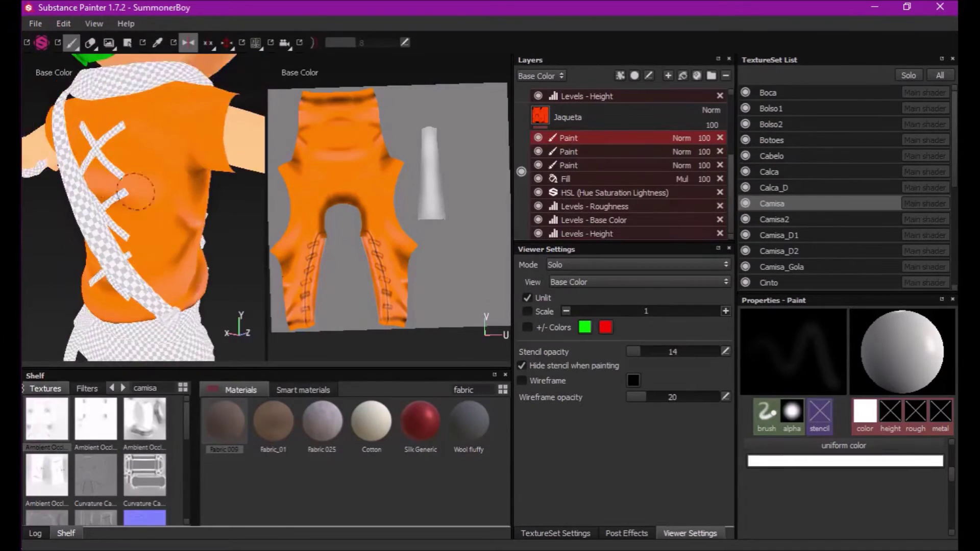
left_click_drag(136, 191, 123, 148, "alt")
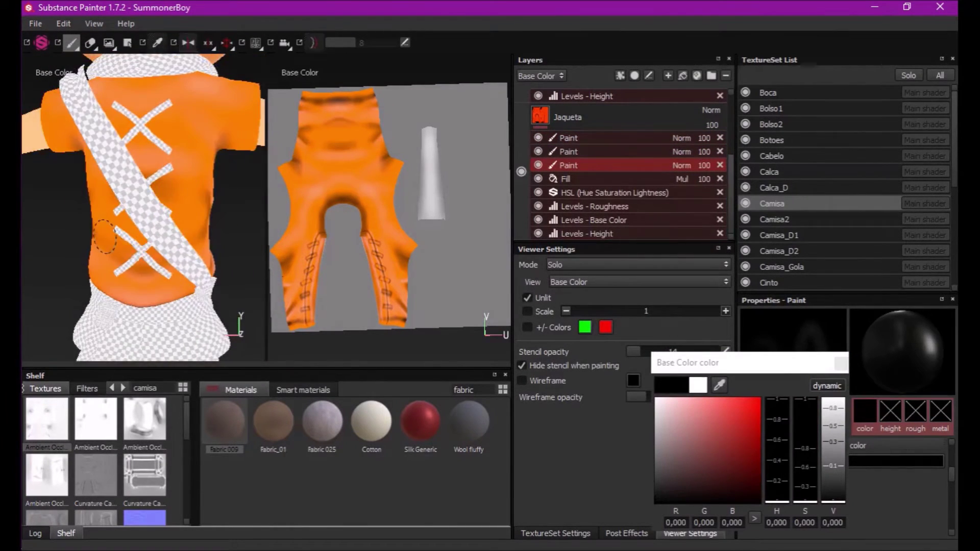
left_click_drag(233, 196, 236, 219, "alt")
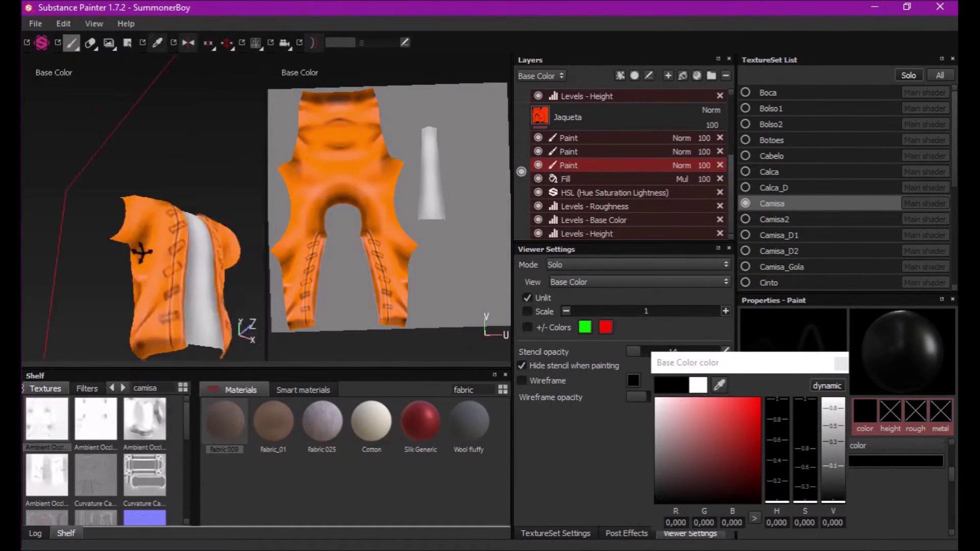
left_click_drag(159, 271, 132, 265, "alt")
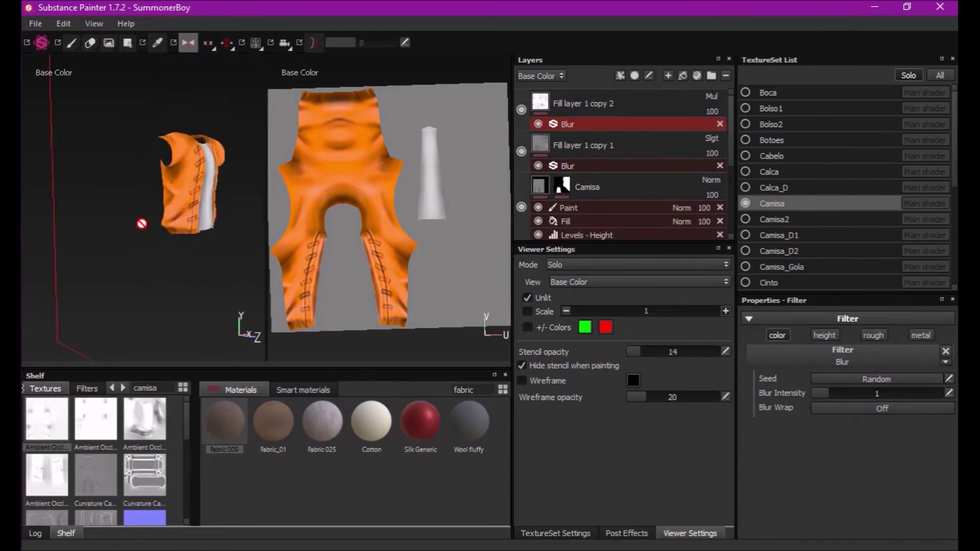
key("ctrl+s")
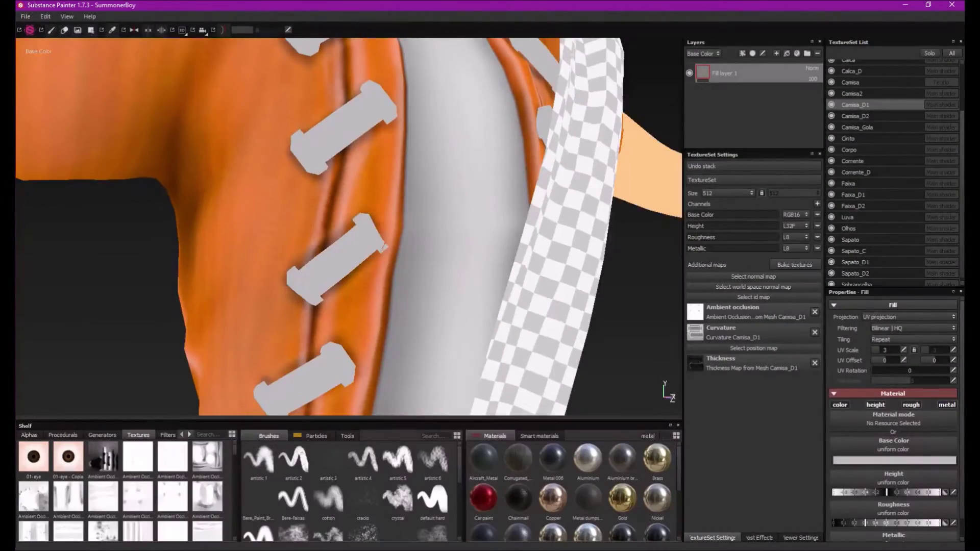
Apply the Corrugated_Metal material to the Camisa_D1 fill layer
left_click_drag(519, 457, 437, 274)
type("camisa_d1")
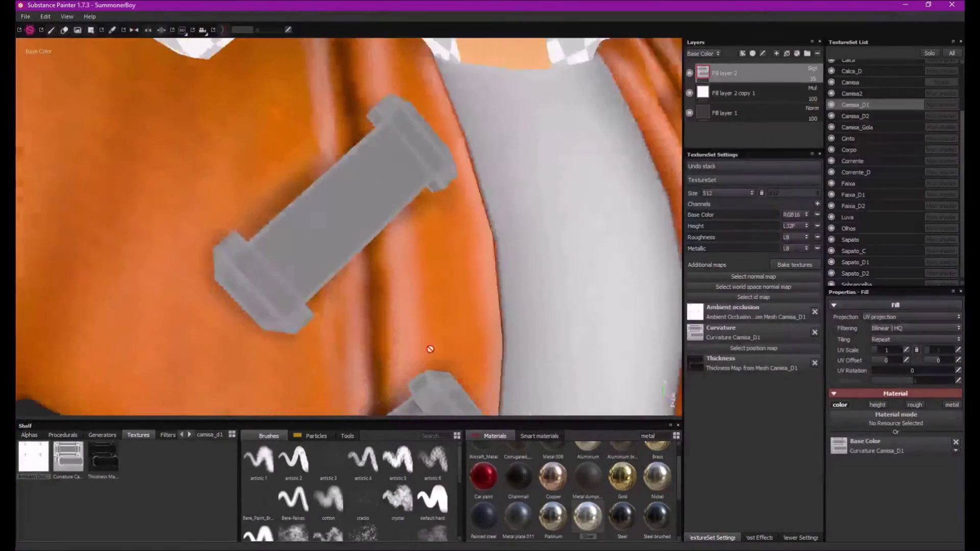
Add a Paint effect to Fill layer 3 and search brushes for 'bere'
right_click(696, 65)
left_click(776, 81)
type("bere")
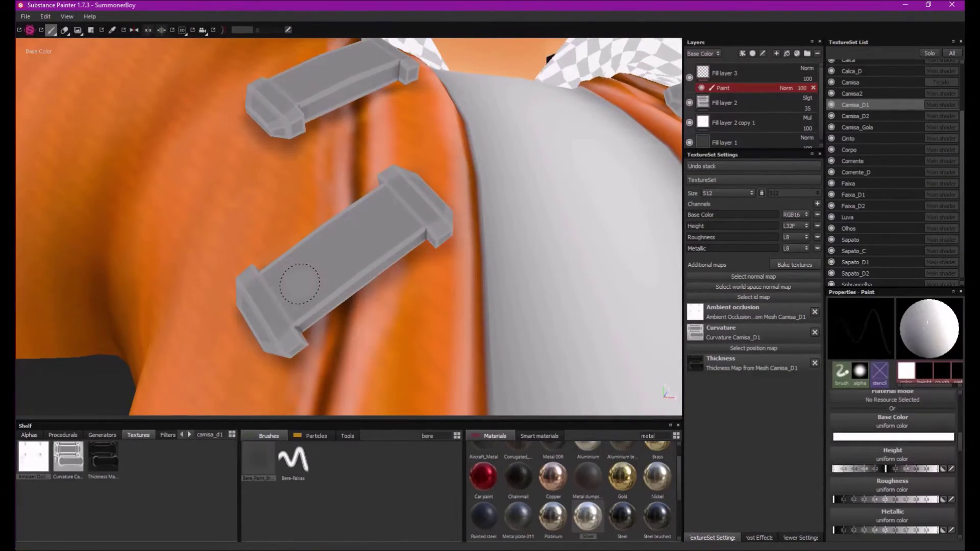
left_click_drag(307, 231, 285, 259, "alt")
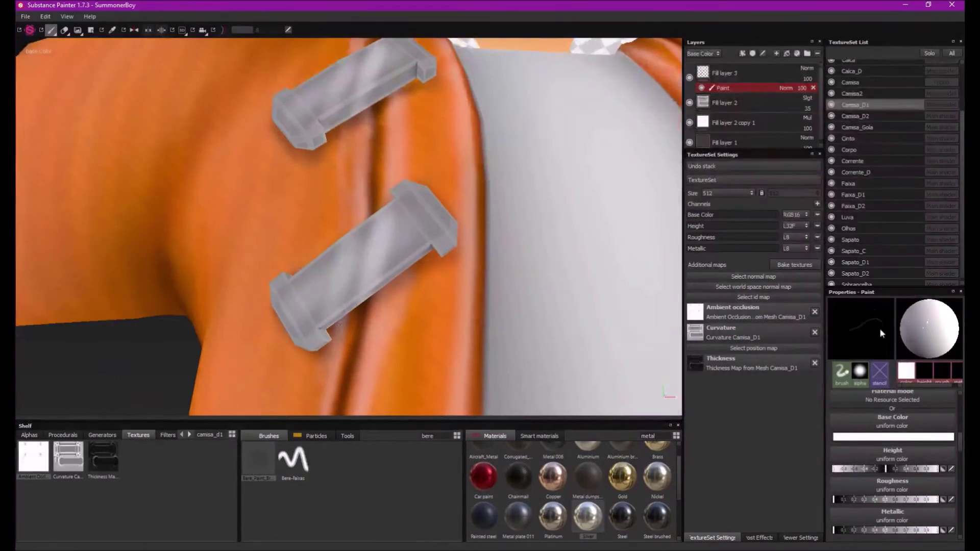
scroll(966, 409, "up", 5)
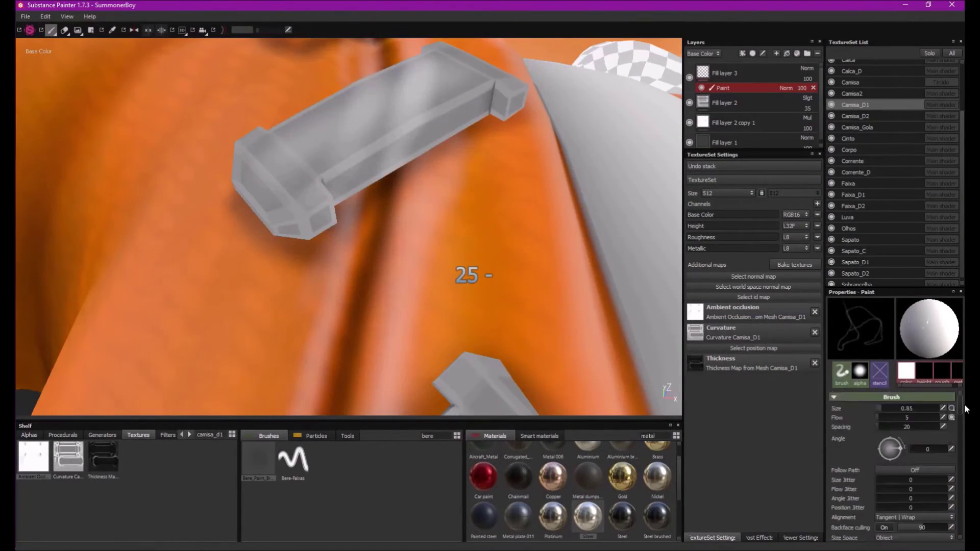
key("ctrl+s")
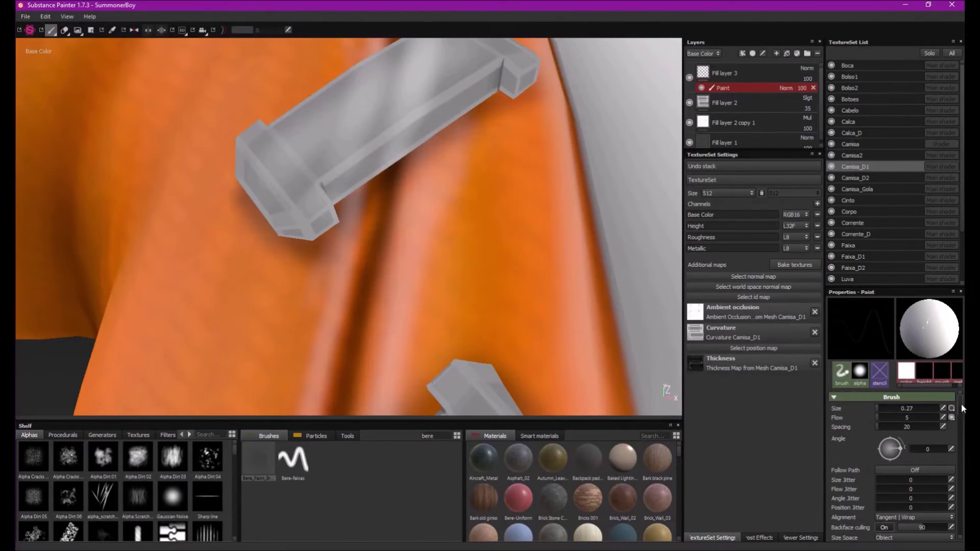
Paint white highlights along the toggle bars and set the Paint opacity to 66
scroll(963, 408, "down", 5)
left_click_drag(358, 230, 459, 153, "alt")
left_click_drag(265, 204, 465, 99)
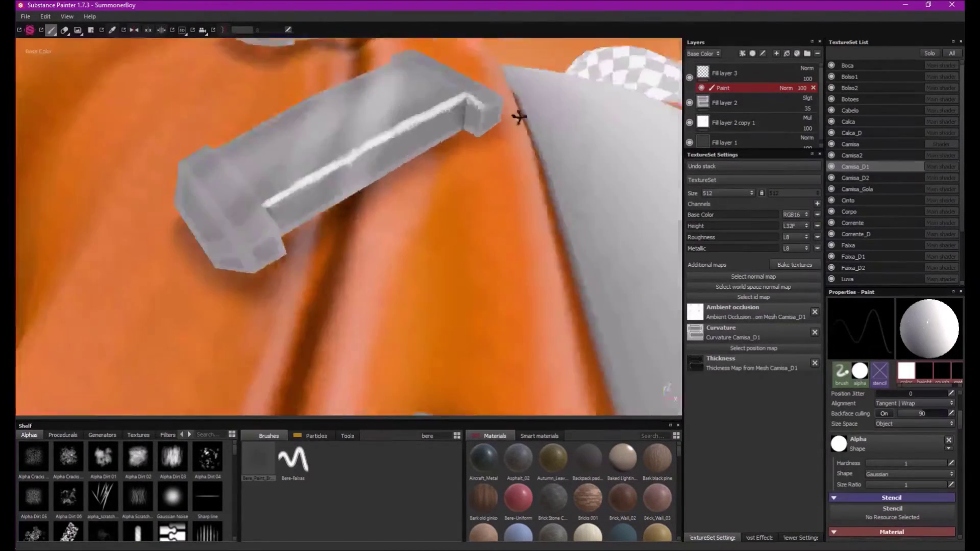
mouse_move(519, 116)
left_mouse_down("alt")
mouse_move(336, 268)
mouse_move(335, 230)
left_mouse_up("alt")
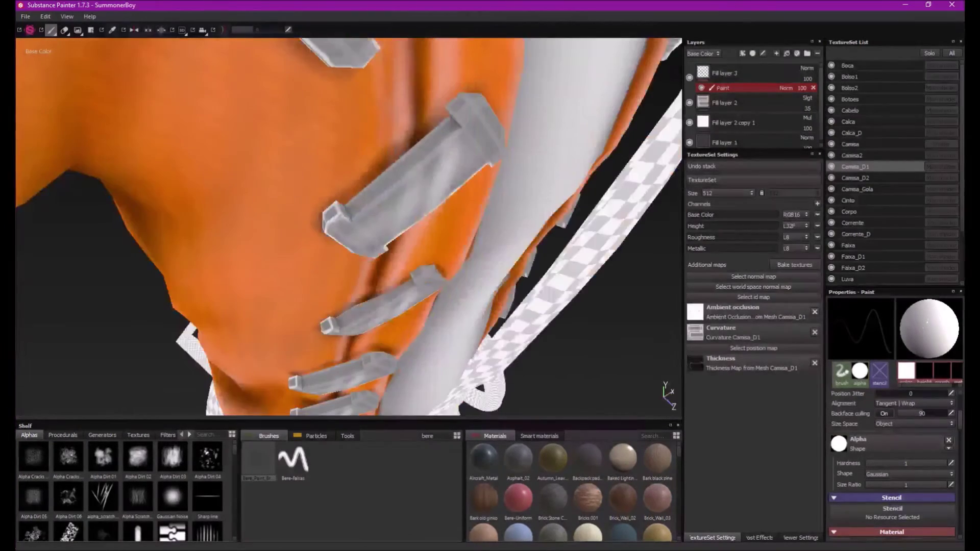
mouse_move(454, 117)
left_mouse_down("alt")
mouse_move(375, 158)
mouse_move(596, 278)
mouse_move(810, 94)
left_mouse_up("alt")
key("e")
key("p")
key("m")
left_click_drag(562, 229, 517, 314, "alt")
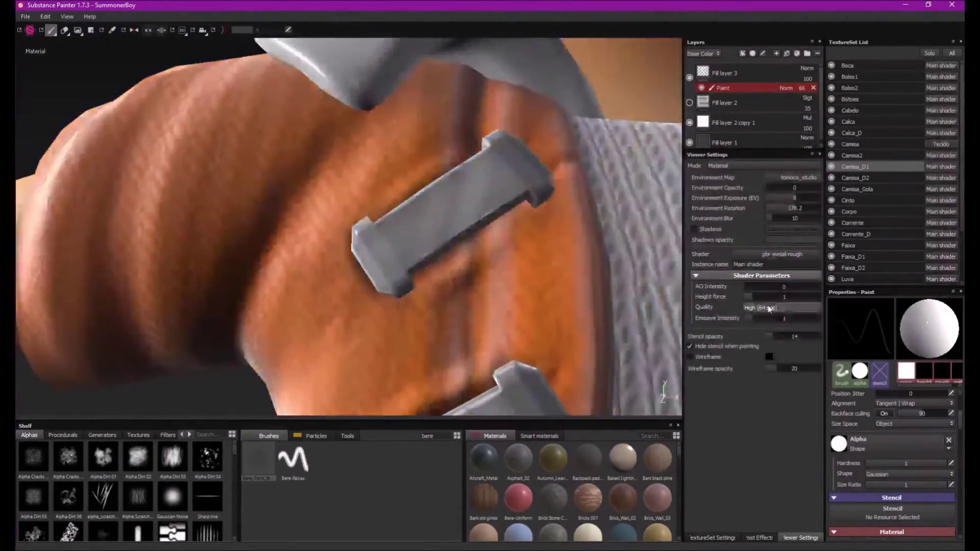
scroll(517, 313, "down", 5)
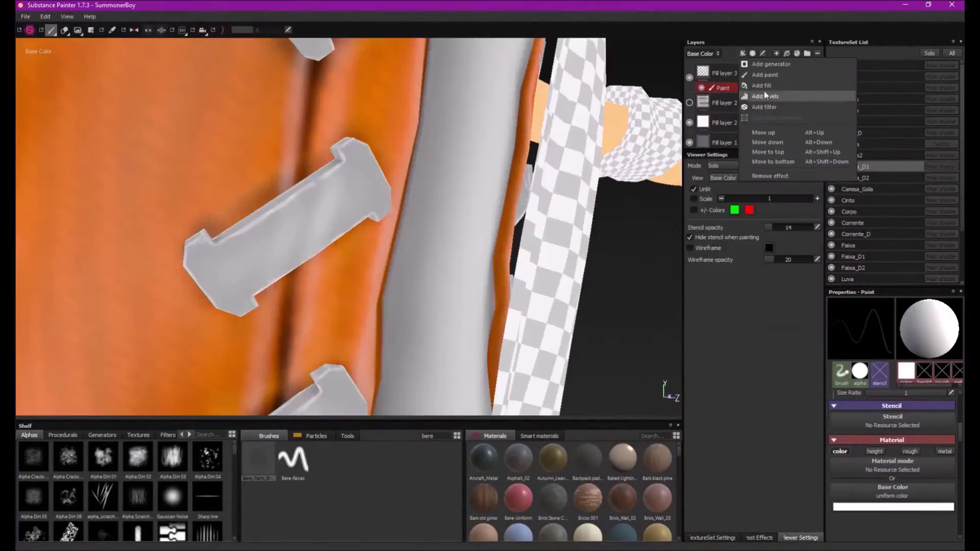
Paint dark shading on the toggles and neck straps, alternating eraser and brush
left_click_drag(314, 188, 267, 263, "alt")
key("e")
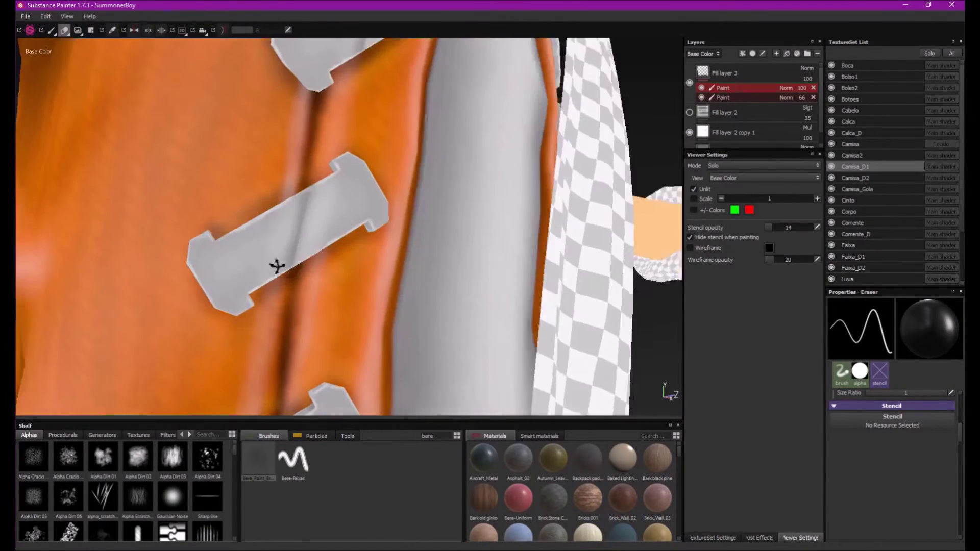
key("1")
mouse_move(277, 236)
left_mouse_down("alt")
mouse_move(267, 340)
mouse_move(326, 276)
mouse_move(342, 226)
left_mouse_up("alt")
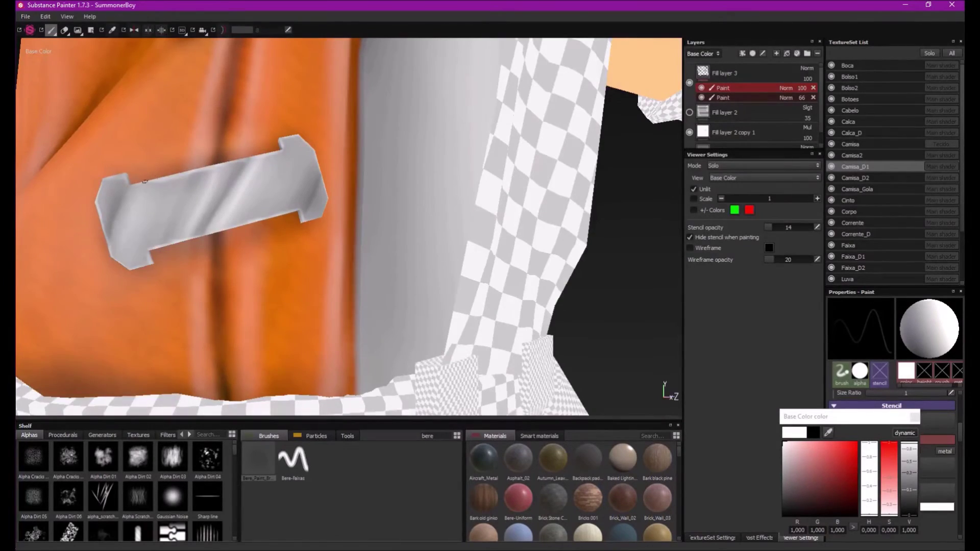
left_click_drag(144, 181, 186, 272, "alt")
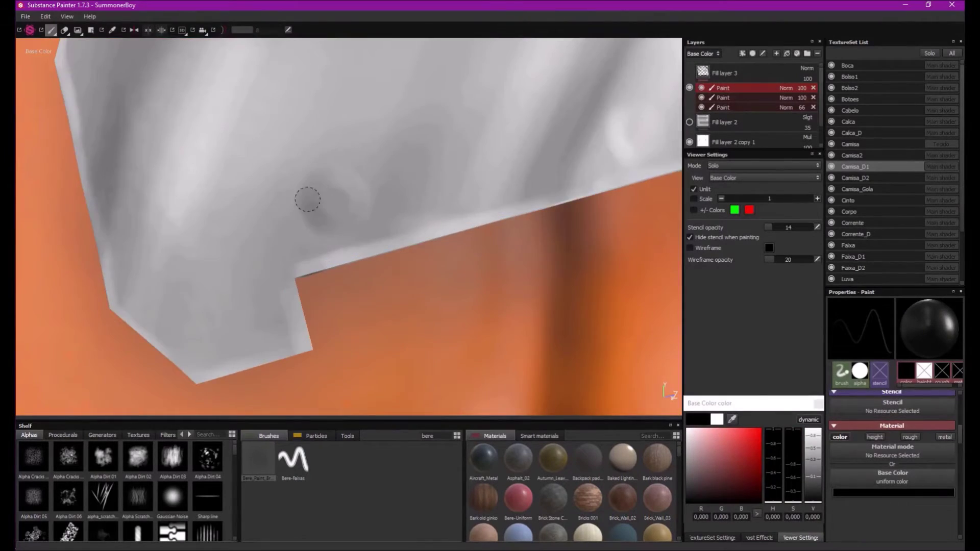
Save the project and raise the coating roughness of the toggles' coated shader
left_click_drag(337, 258, 354, 264, "alt")
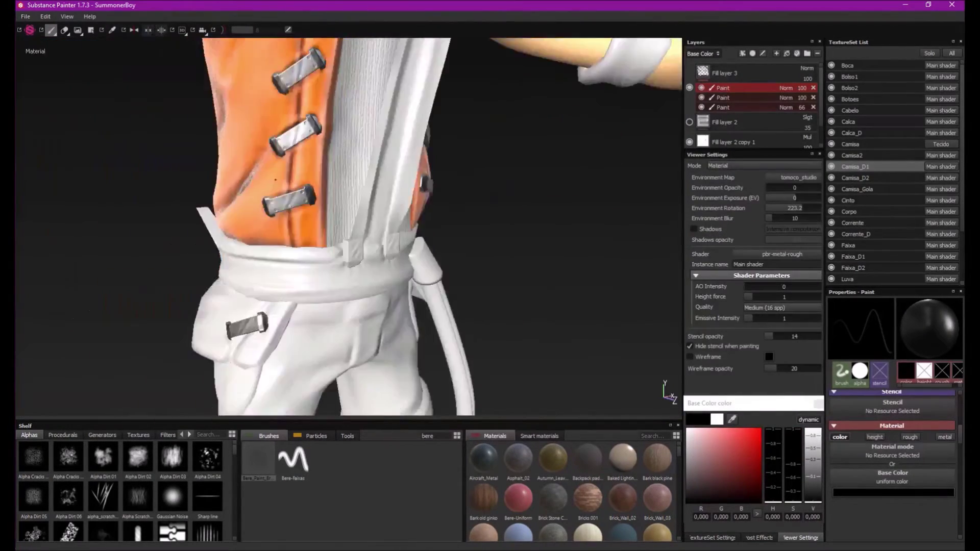
key("ctrl+s")
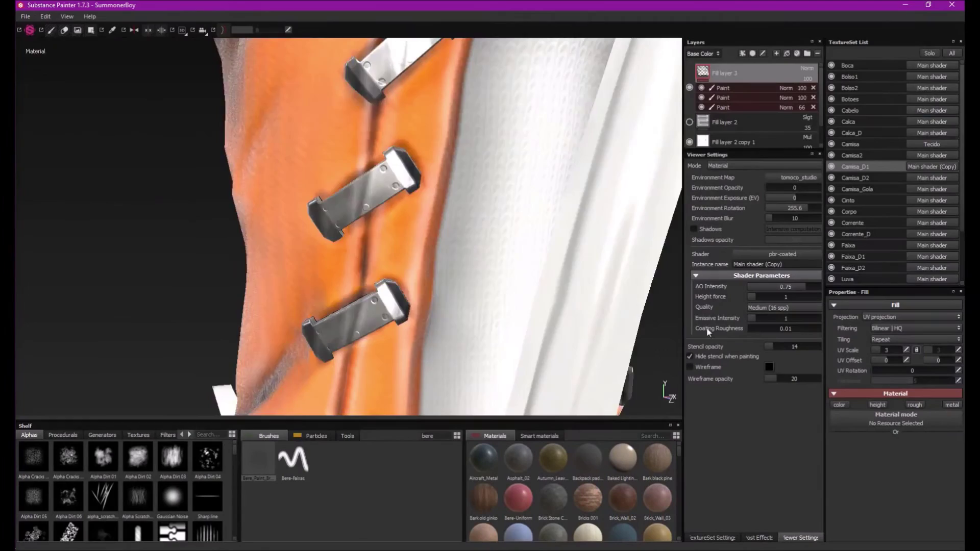
left_click_drag(709, 331, 816, 328)
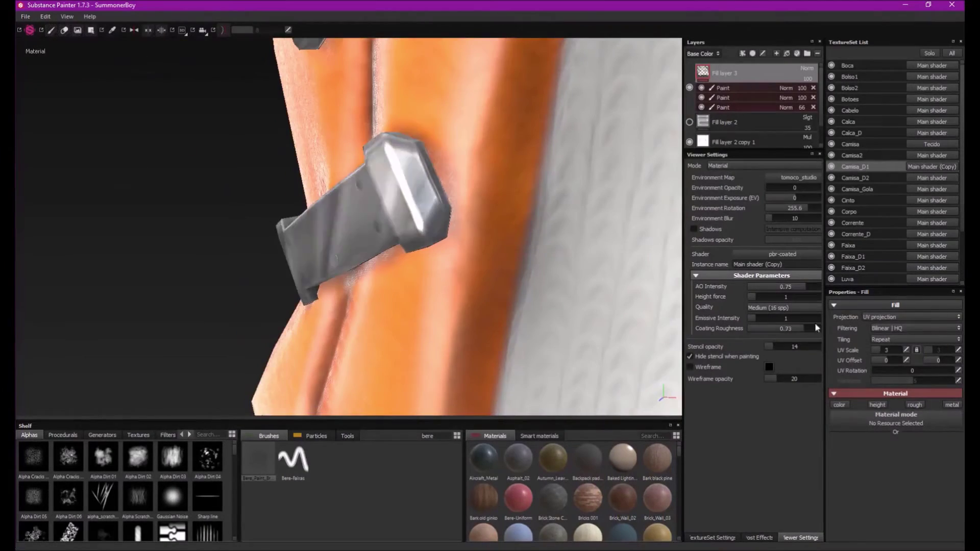
left_click_drag(392, 290, 320, 296, "alt")
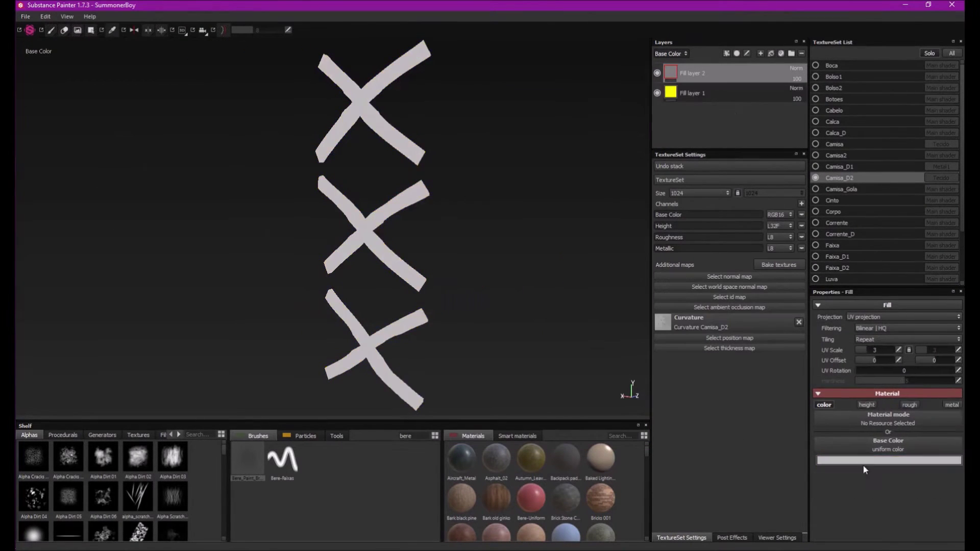
type("d2")
Give Fill layer 2 a lightening blend mode and add a symmetric Paint effect to Fill layer 1
left_click(797, 68)
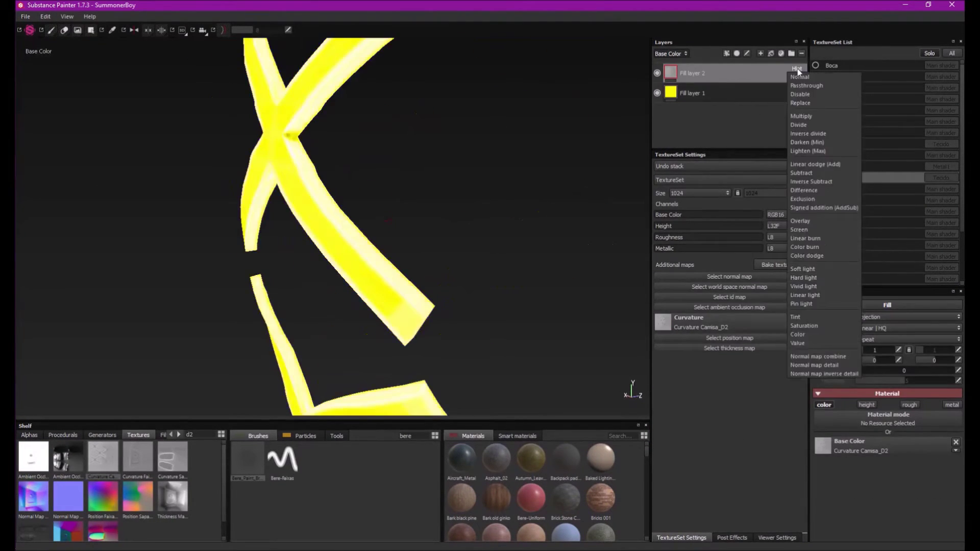
left_click(801, 219)
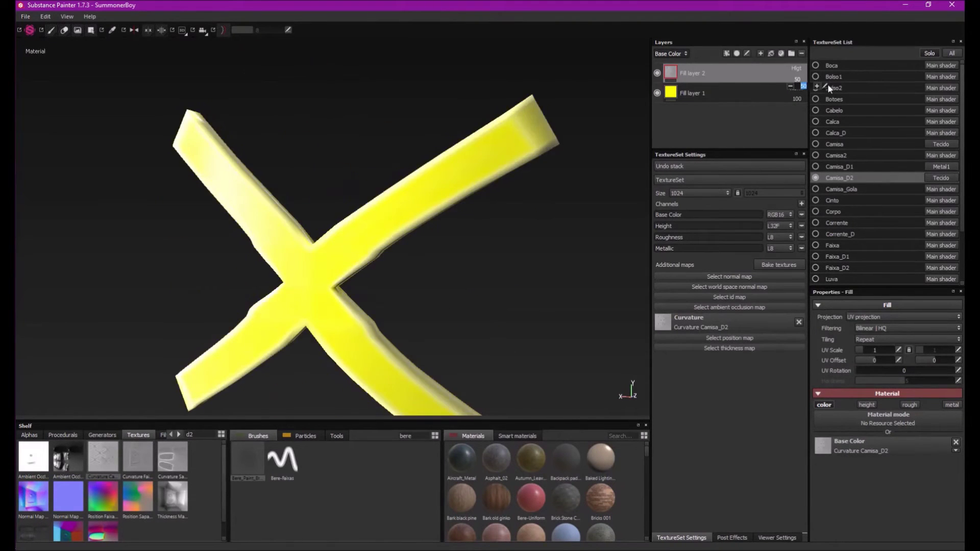
left_click(694, 93)
left_click(727, 53)
left_click(749, 75)
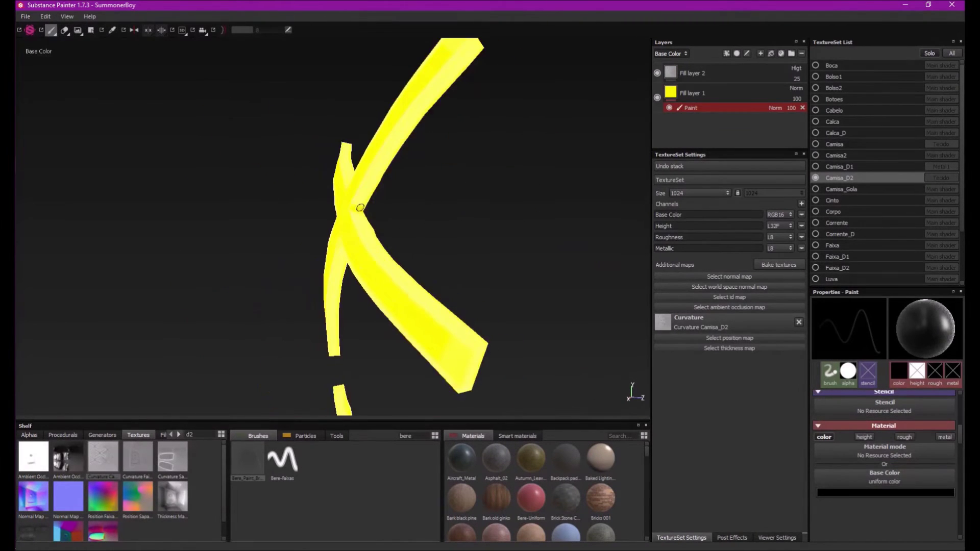
left_click(134, 30)
mouse_move(359, 208)
left_mouse_down("alt")
mouse_move(393, 273)
mouse_move(295, 157)
mouse_move(356, 256)
mouse_move(323, 196)
mouse_move(422, 166)
mouse_move(498, 197)
mouse_move(505, 313)
mouse_move(262, 228)
mouse_move(229, 237)
left_mouse_up("alt")
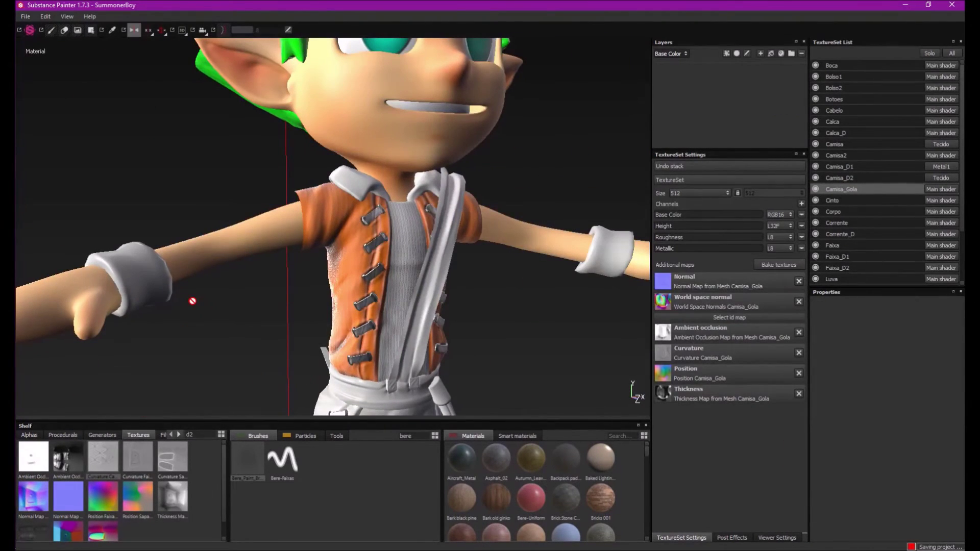
Switch to the Camisa texture set and view its paint effect in base-colour UV view
right_click_drag(193, 301, 306, 255, "alt")
left_click(835, 144)
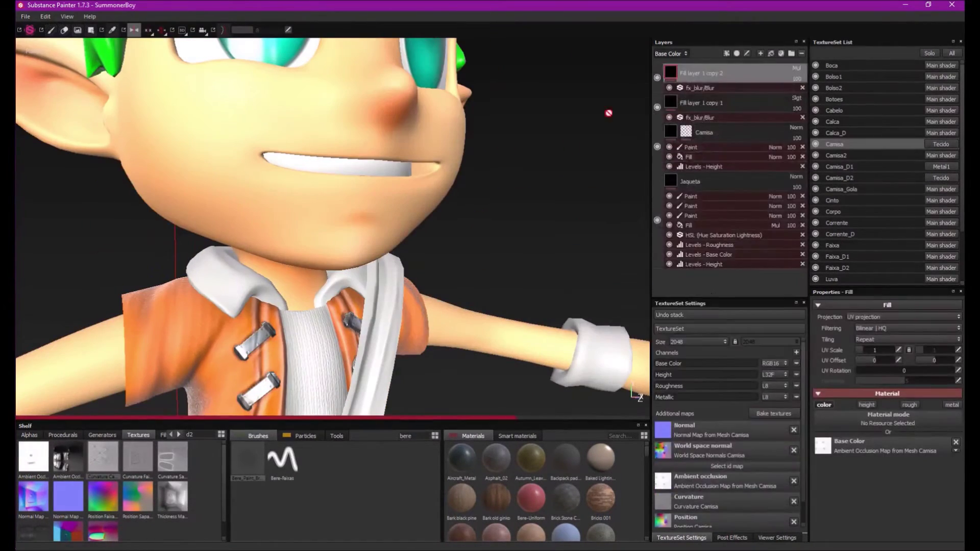
key("f")
mouse_move(507, 175)
left_mouse_down("alt")
mouse_move(453, 138)
mouse_move(646, 152)
left_mouse_up("alt")
key("c")
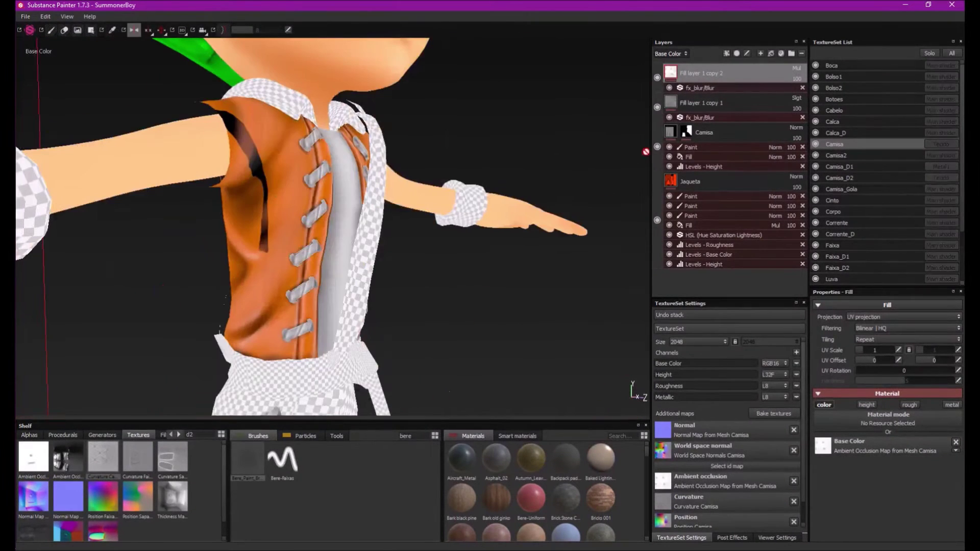
left_click(672, 208)
key("F3")
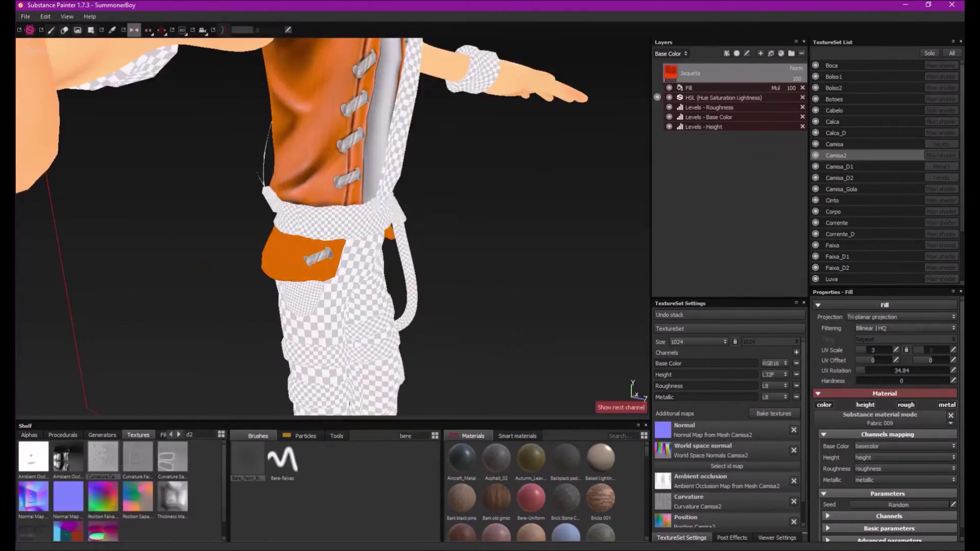
key("ctrl+s")
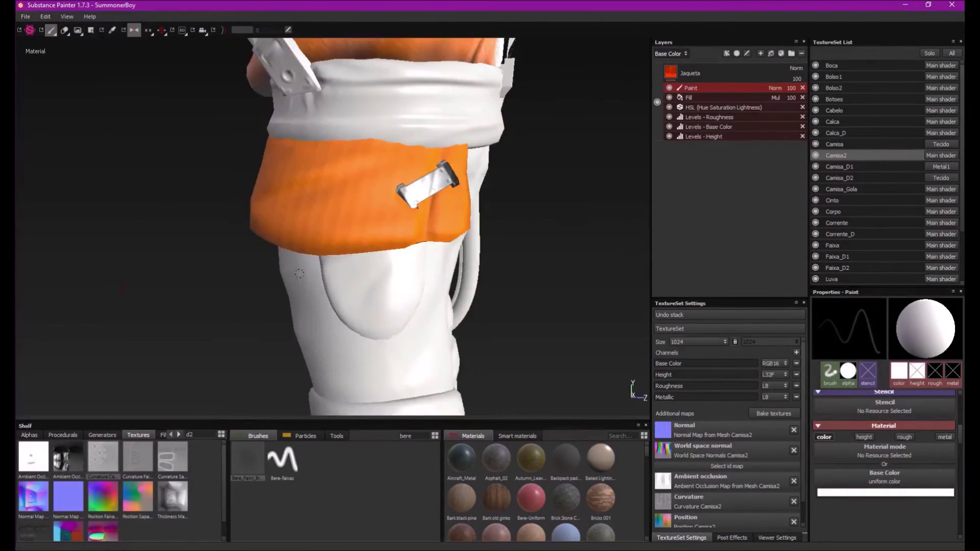
Inspect the orange belt in 3D base-colour view, toggling eraser and UV views
key("2")
key("F3")
key("F2")
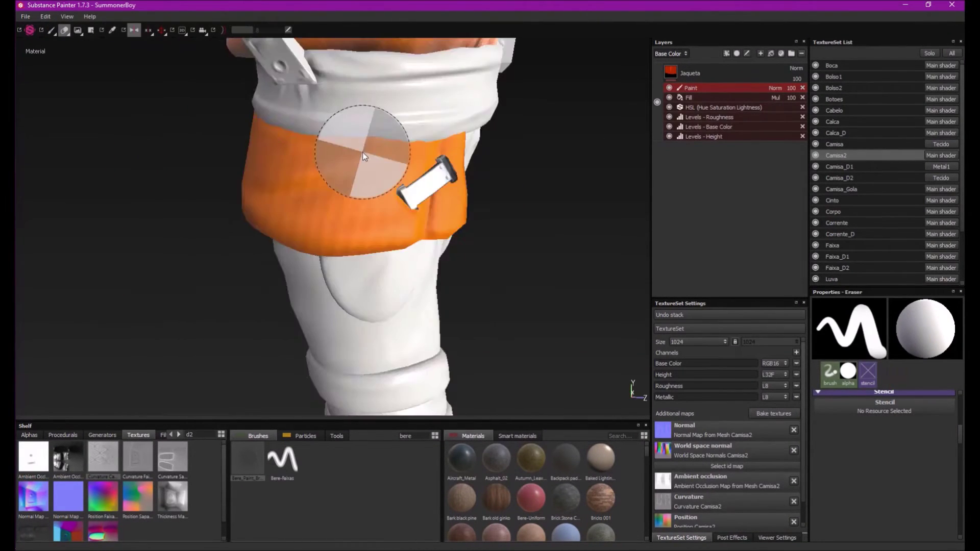
key("1")
mouse_move(360, 228)
left_mouse_down("alt")
mouse_move(481, 219)
mouse_move(333, 261)
mouse_move(377, 307)
mouse_move(323, 285)
left_mouse_up("alt")
key("c")
scroll(966, 375, "down", 5)
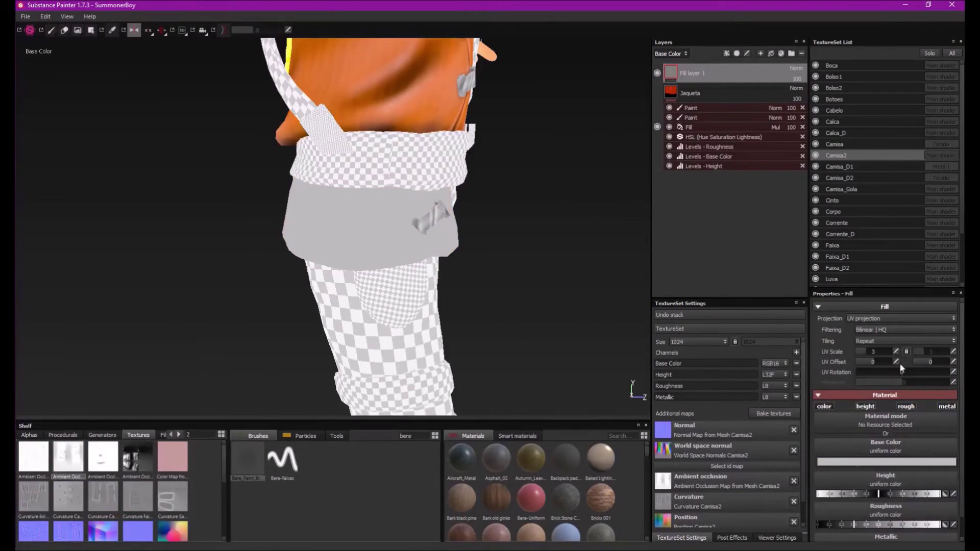
Use the Curvature map as the fill layer's Base Color and check it in base-colour view
left_click_drag(875, 443, 875, 443)
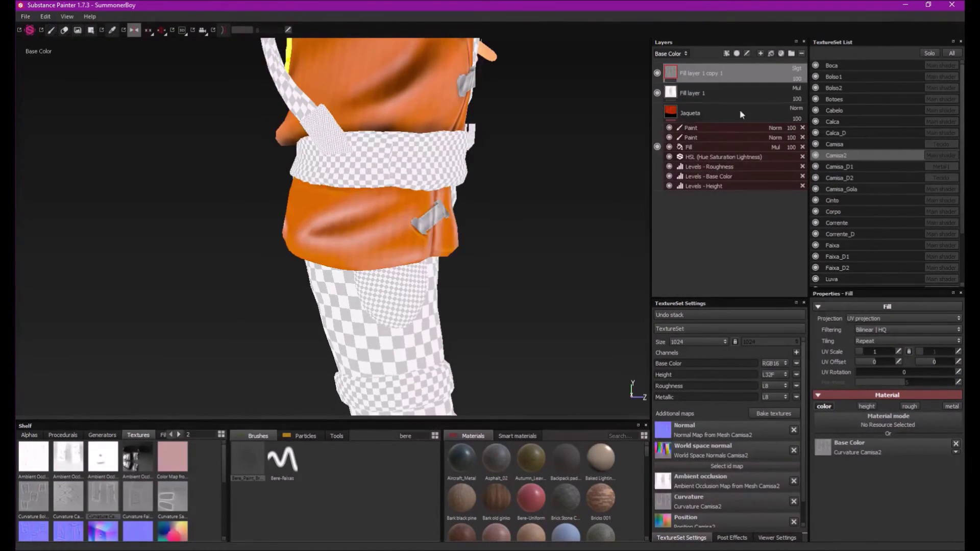
key("e")
key("F3")
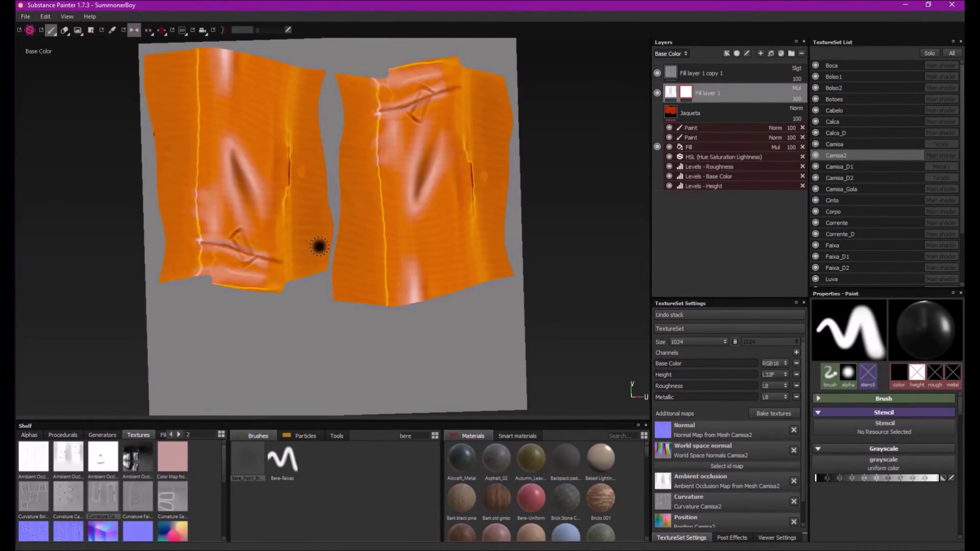
key("F2")
key("m")
mouse_move(340, 215)
left_mouse_down("alt")
mouse_move(428, 259)
mouse_move(388, 250)
mouse_move(438, 285)
mouse_move(355, 260)
mouse_move(327, 230)
left_mouse_up("alt")
key("c")
Set the second paint layer to black with mirror symmetry, lowering its opacity to 52
left_click(691, 137)
left_click(824, 457)
key("l")
left_click_drag(792, 137, 799, 151)
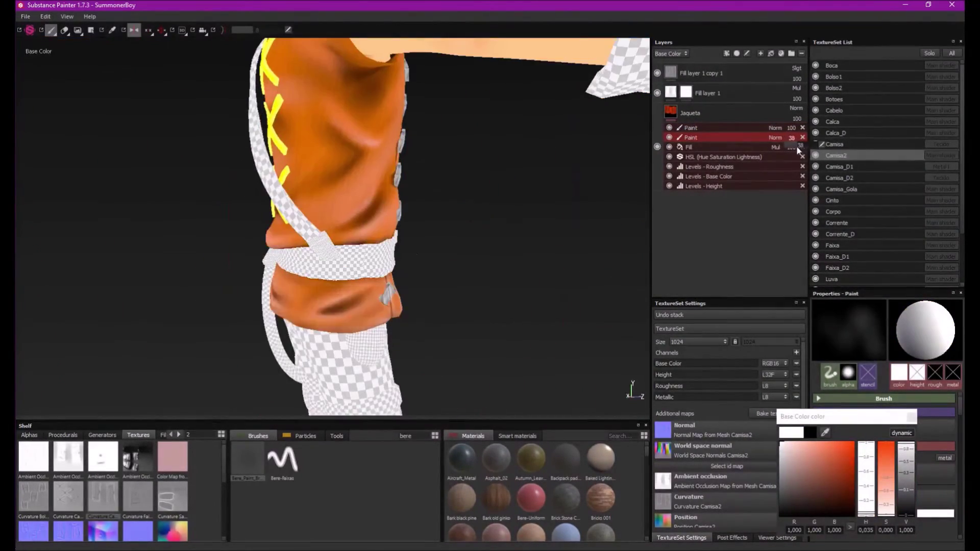
left_click_drag(419, 245, 380, 309, "alt")
mouse_move(607, 377)
left_mouse_down("alt")
mouse_move(265, 326)
mouse_move(358, 245)
mouse_move(414, 227)
left_mouse_up("alt")
scroll(331, 261, "up", 3)
mouse_move(332, 262)
left_mouse_down("alt")
mouse_move(254, 269)
mouse_move(400, 300)
left_mouse_up("alt")
key("m")
scroll(275, 266, "down", 5)
scroll(266, 268, "up", 5)
Bake ambient occlusion for Camisa_D2 and multiply the AO map over the jacket
left_click(671, 113)
left_click_drag(607, 318, 511, 241, "alt")
key("c")
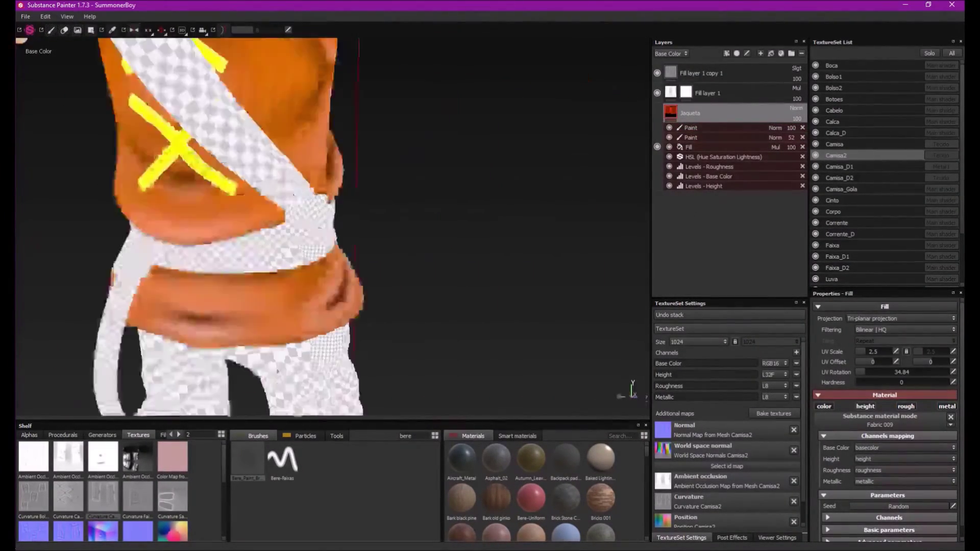
left_click(841, 145)
left_click(842, 178)
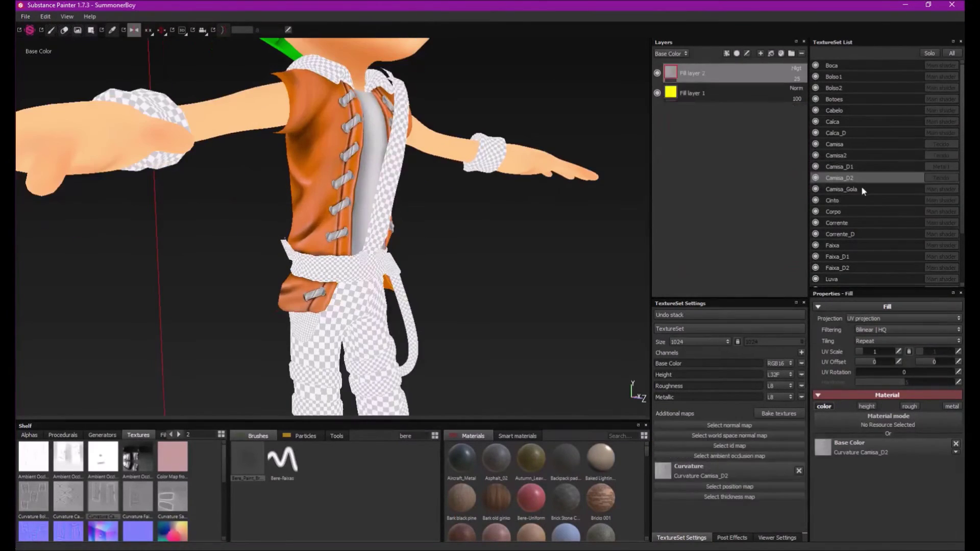
left_click(779, 414)
left_click(560, 437)
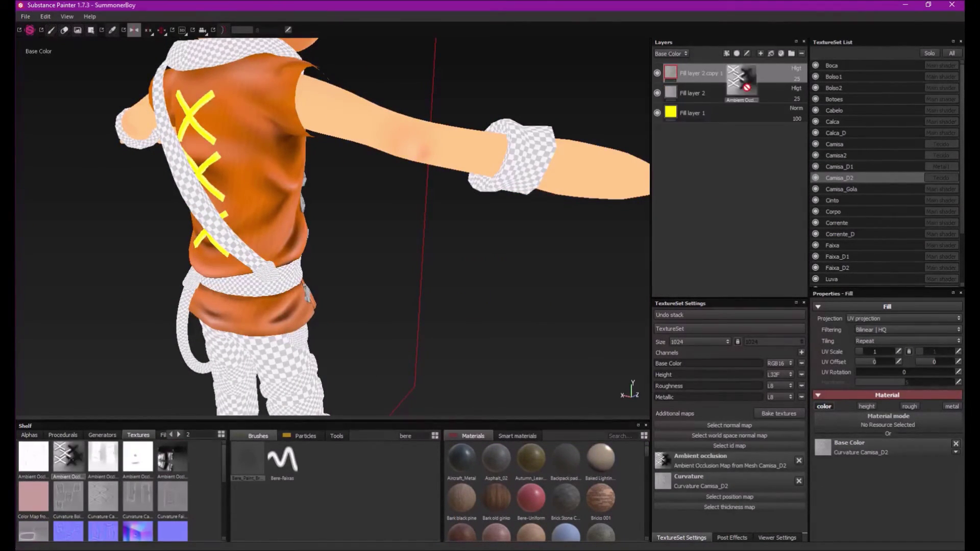
left_click_drag(747, 87, 747, 87)
left_click_drag(453, 188, 268, 310, "alt")
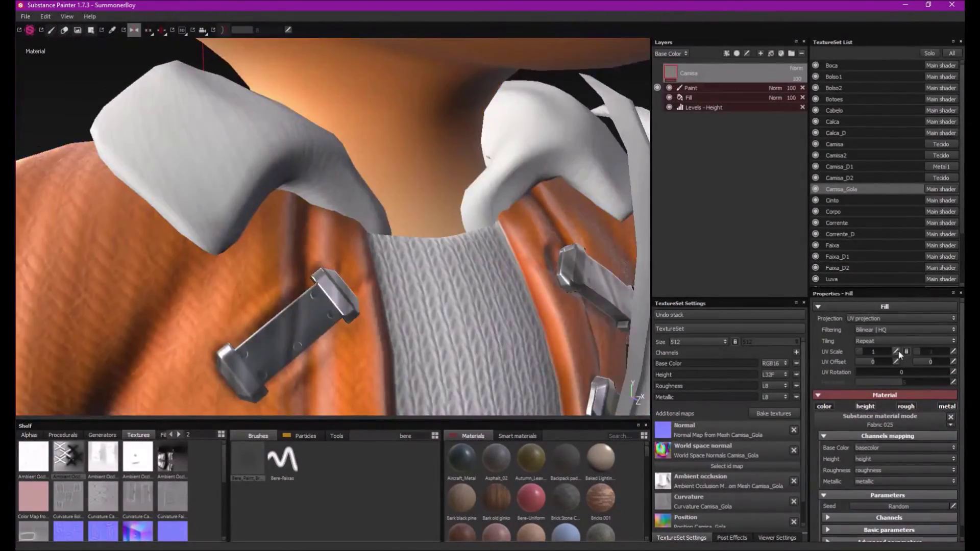
Adjust the fill's texture filtering and inspect the isolated white collar from several angles
left_click(878, 331)
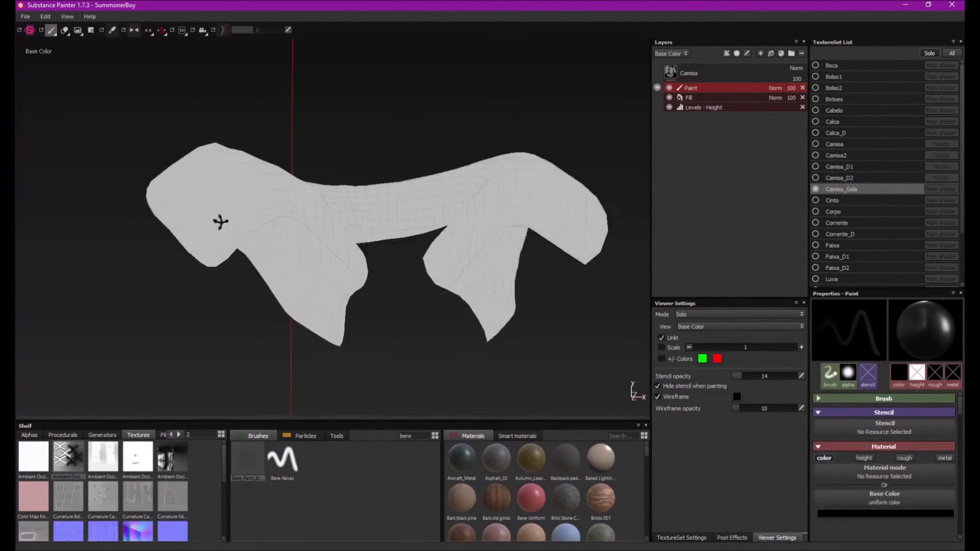
mouse_move(339, 241)
left_mouse_down("alt")
mouse_move(158, 245)
mouse_move(313, 238)
mouse_move(269, 280)
left_mouse_up("alt")
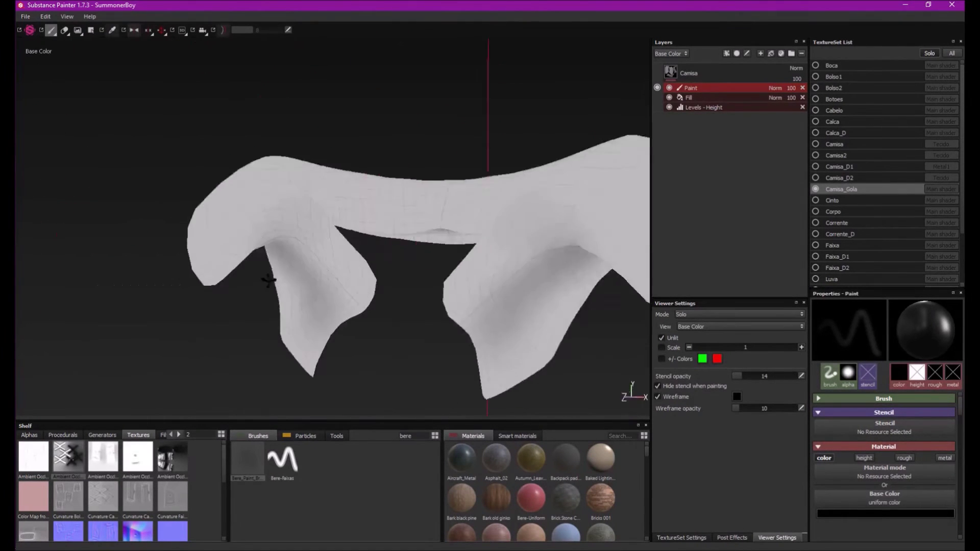
mouse_move(388, 215)
left_mouse_down("alt")
mouse_move(453, 216)
mouse_move(768, 433)
left_mouse_up("alt")
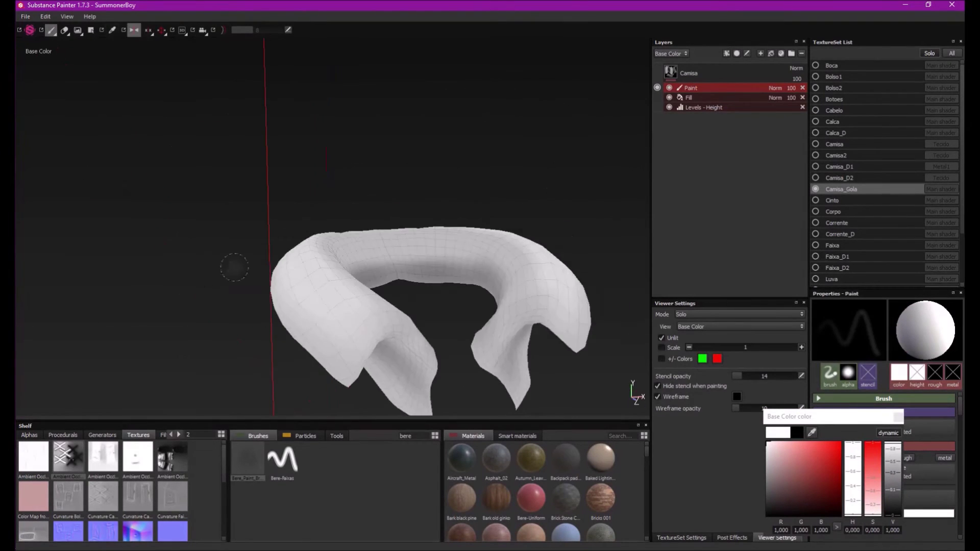
left_click_drag(300, 243, 268, 201, "alt")
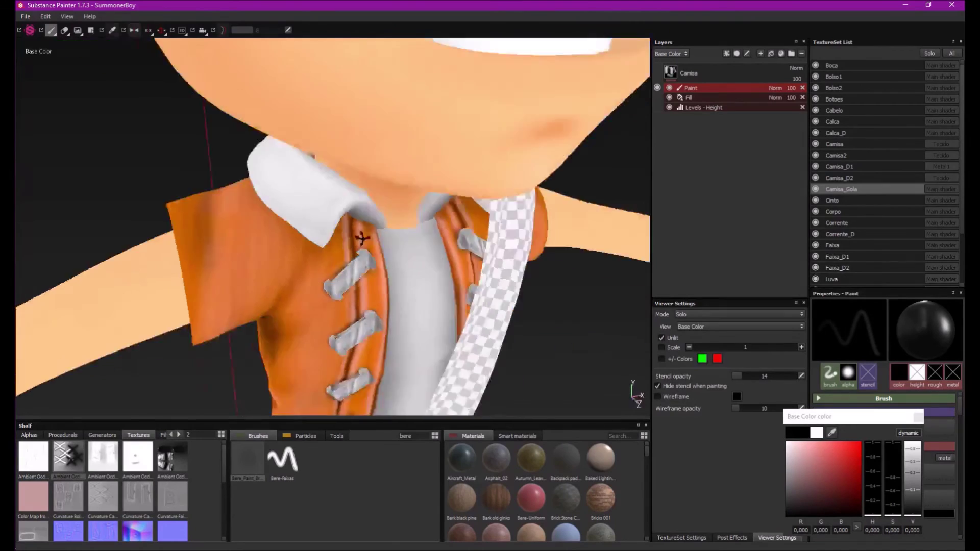
mouse_move(395, 264)
left_mouse_down("alt")
mouse_move(407, 153)
mouse_move(213, 164)
mouse_move(306, 219)
mouse_move(427, 219)
mouse_move(517, 240)
left_mouse_up("alt")
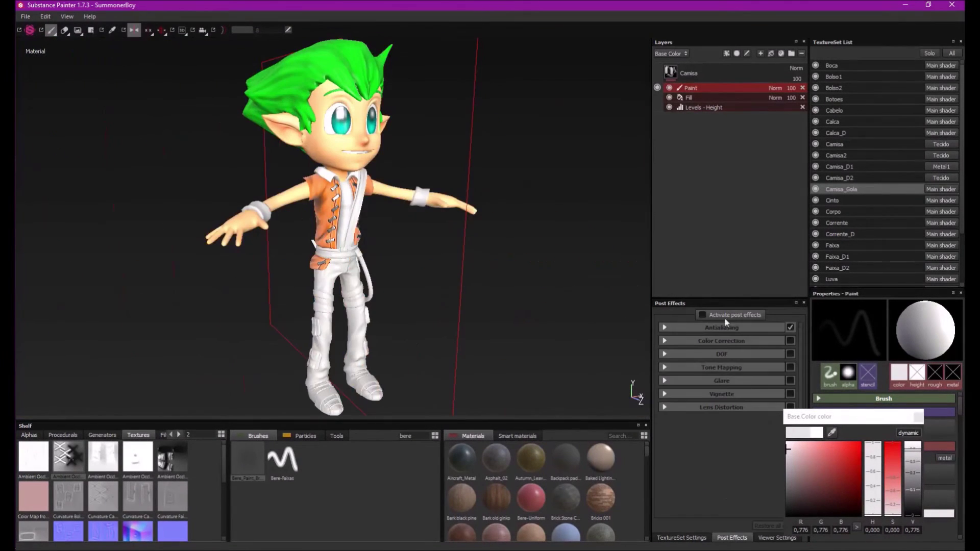
Enable post effects with Tone Mapping and switch to the Cinto belt texture set
left_click(664, 368)
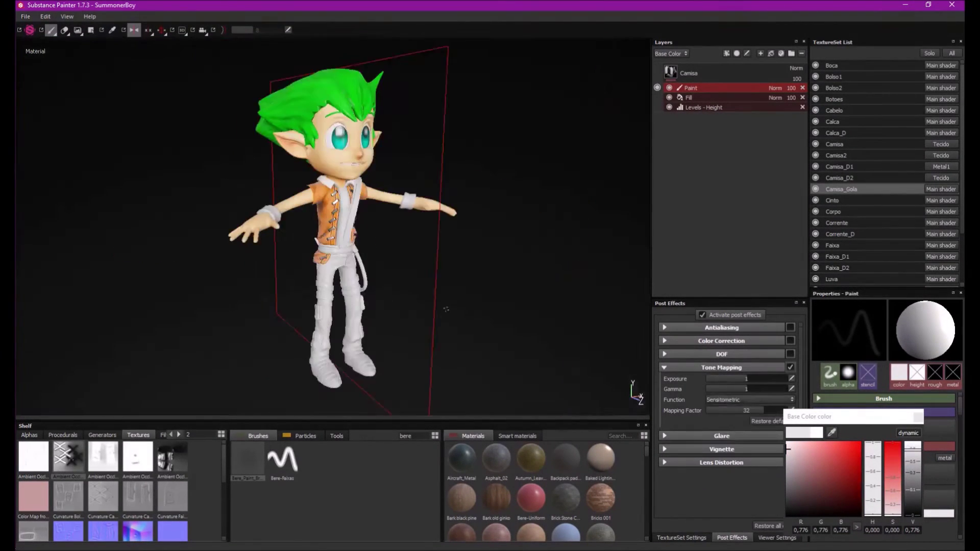
left_click(749, 399)
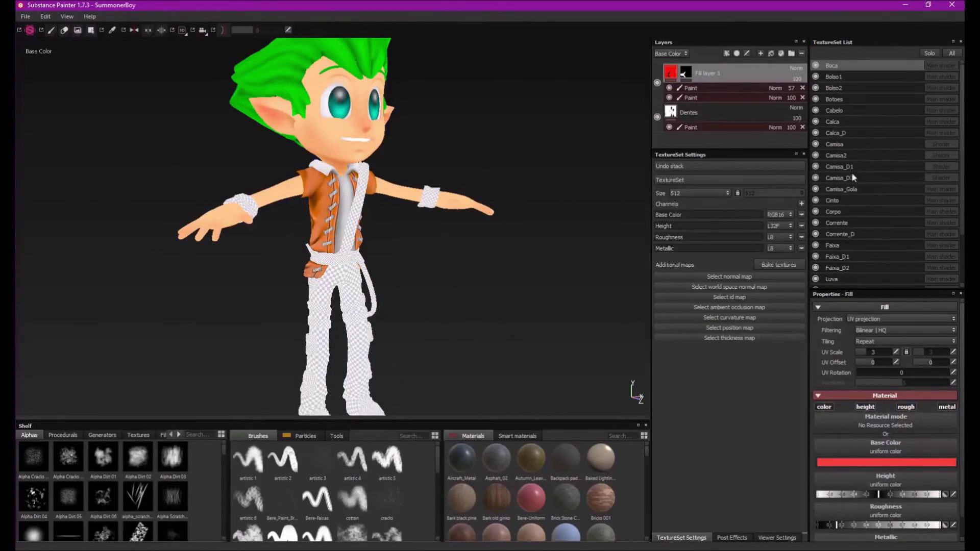
left_click(833, 200)
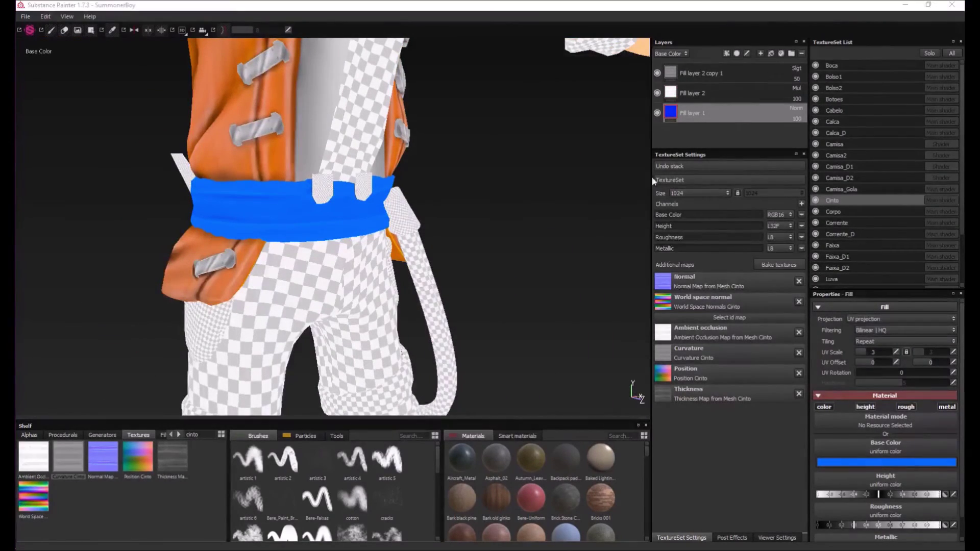
Open the paint colour picker and check the belt in UV and 3D views
left_click(863, 454)
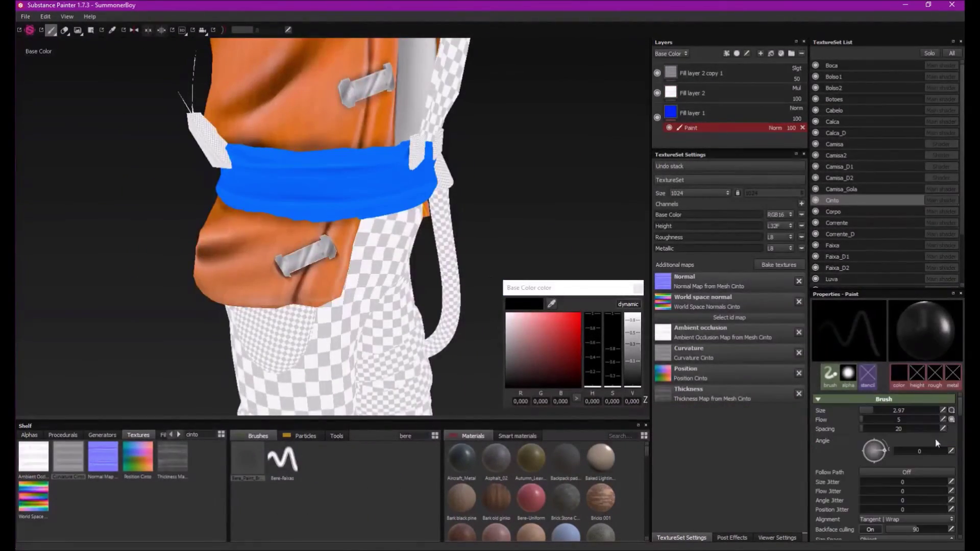
key("F3")
key("2")
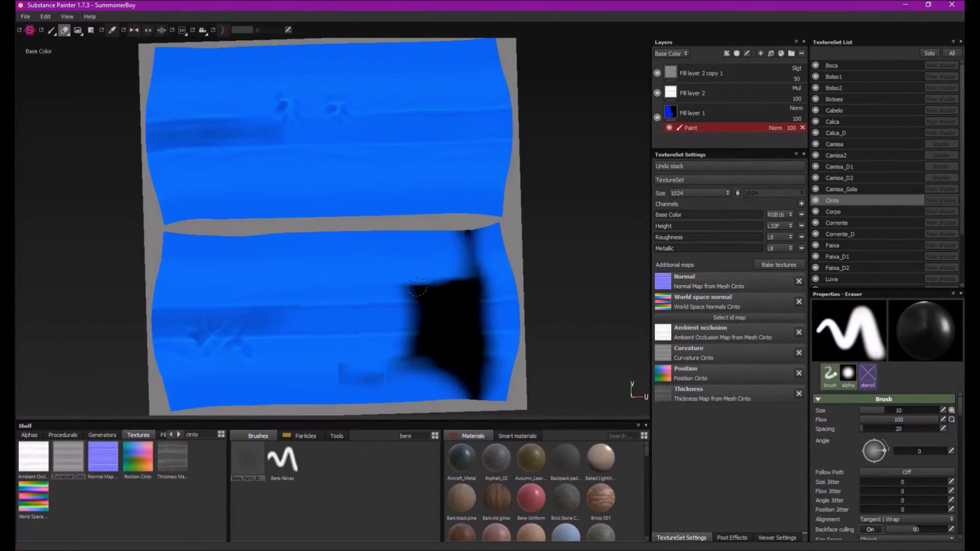
key("F2")
key("1")
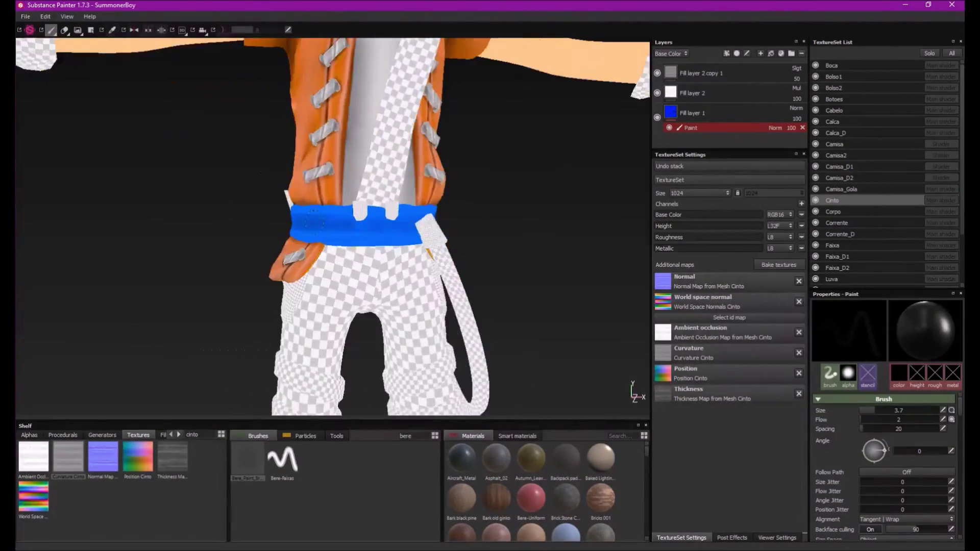
mouse_move(275, 234)
left_mouse_down("alt")
mouse_move(305, 241)
mouse_move(326, 230)
mouse_move(324, 199)
mouse_move(417, 200)
left_mouse_up("alt")
Pick a darker blue brush colour and paint shading around the belt
left_click(898, 372)
key("alt+q")
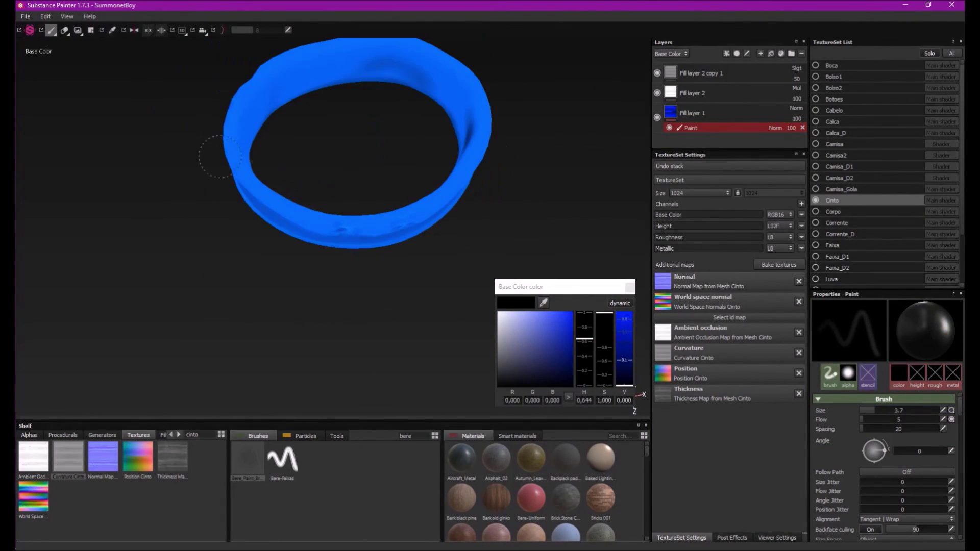
mouse_move(236, 168)
left_mouse_down("alt")
mouse_move(286, 199)
mouse_move(629, 337)
mouse_move(622, 341)
left_mouse_up("alt")
key("alt+q")
right_click_drag(284, 251, 306, 224, "alt")
mouse_move(307, 225)
left_mouse_down("alt")
mouse_move(321, 204)
mouse_move(389, 213)
mouse_move(252, 211)
left_mouse_up("alt")
mouse_move(254, 408)
left_mouse_down("alt")
mouse_move(80, 161)
mouse_move(245, 215)
mouse_move(337, 177)
left_mouse_up("alt")
Isolate the Cinto belt, erase stray strokes in UV view, and brighten the paint to vivid blue
left_click(928, 53)
scroll(246, 214, "up", 5)
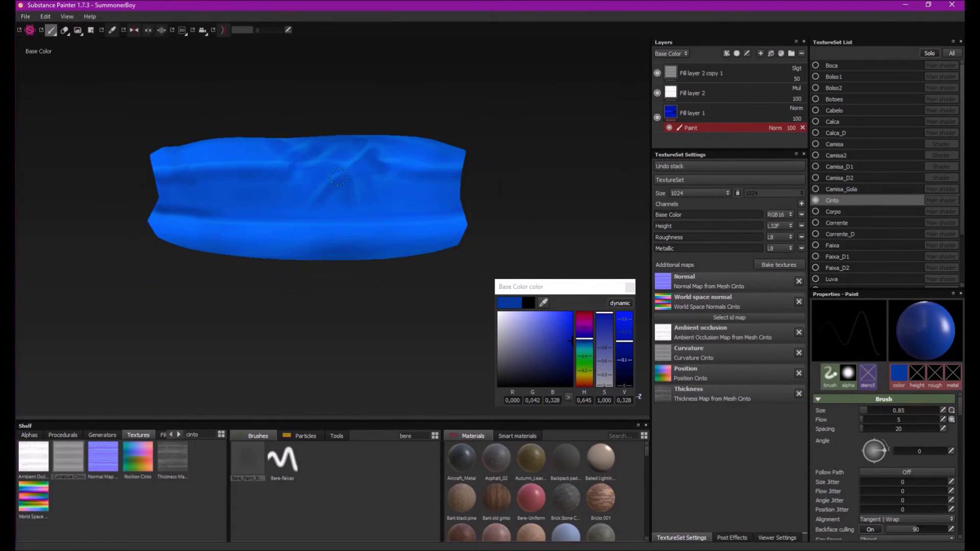
left_click_drag(315, 216, 77, 237, "alt")
key("F3")
key("2")
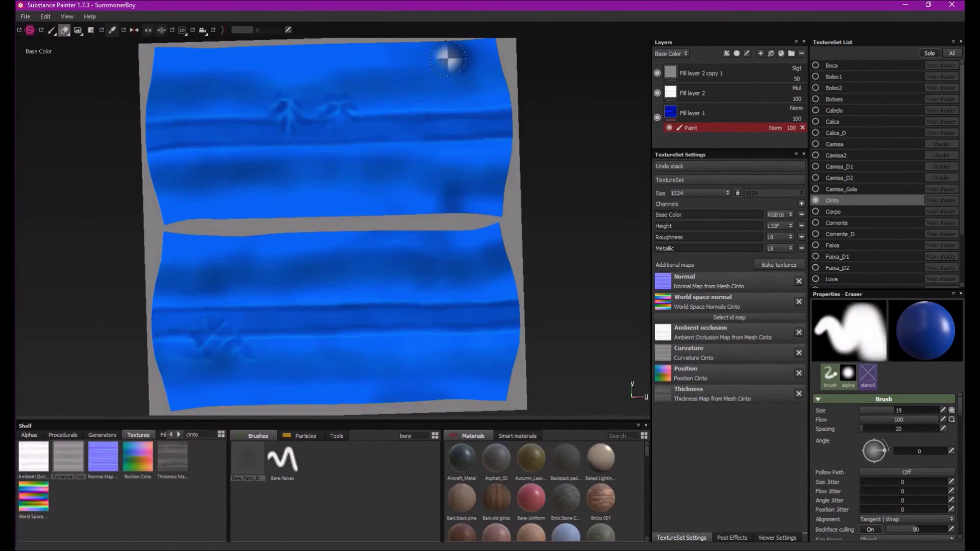
left_click_drag(622, 196, 556, 60)
left_click(618, 85)
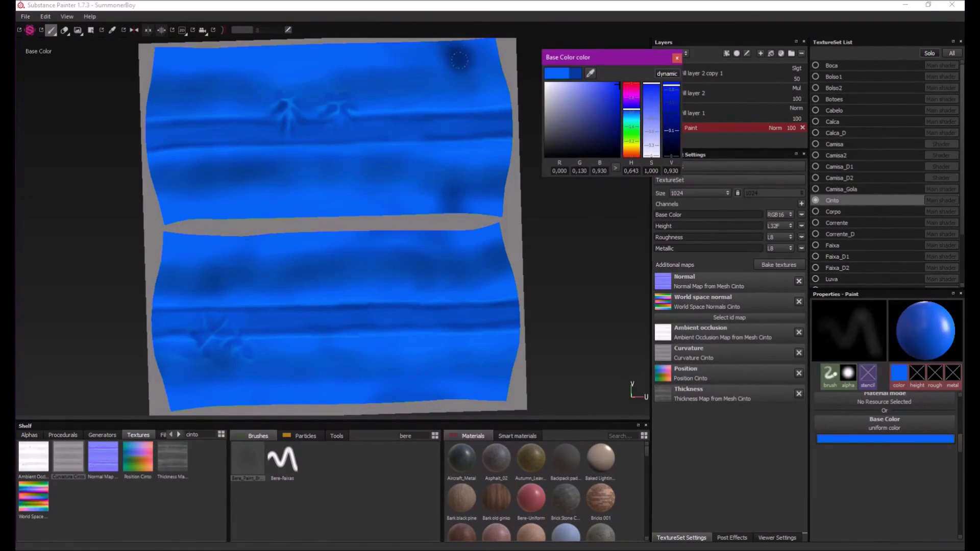